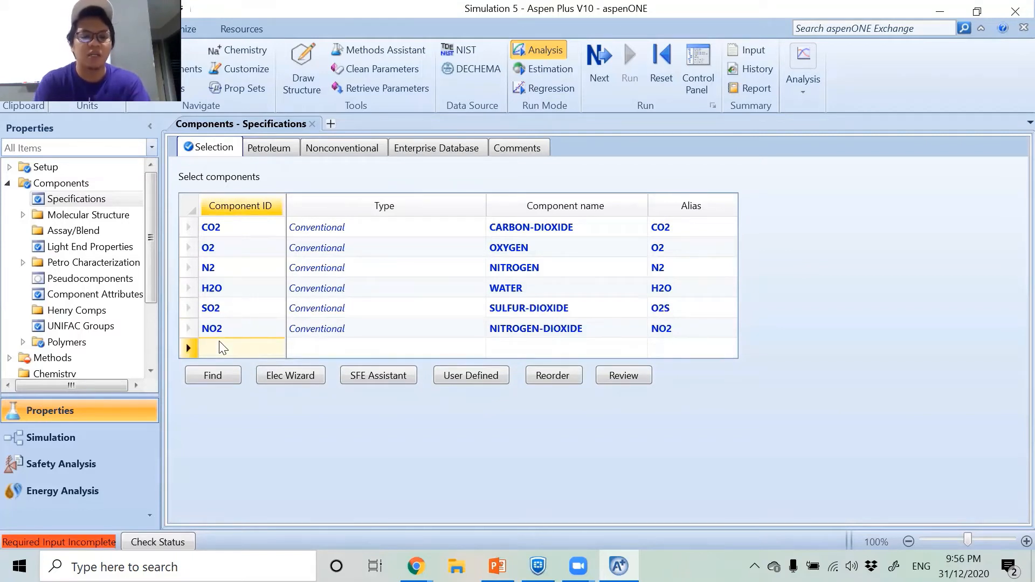
Step: Add calcium carbonate to the component list with the ID CACO3
{"action": "type", "text": "CACO3"}
{"action": "key", "text": "Return"}
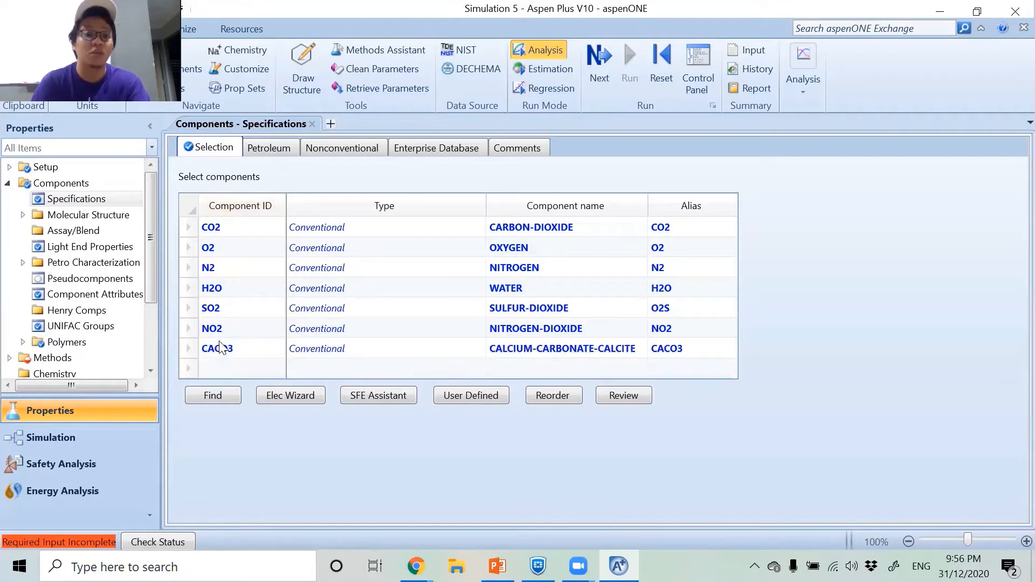
Step: Try Solid as the component type of CACO3 and return it to Conventional
{"action": "left_click", "coordinate": [444, 349]}
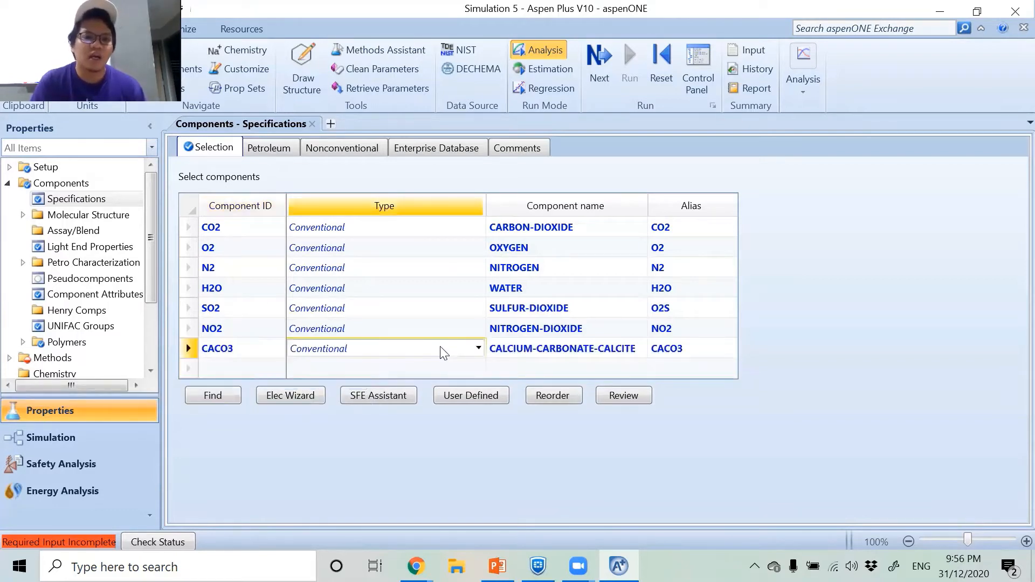
{"action": "left_click", "coordinate": [477, 348]}
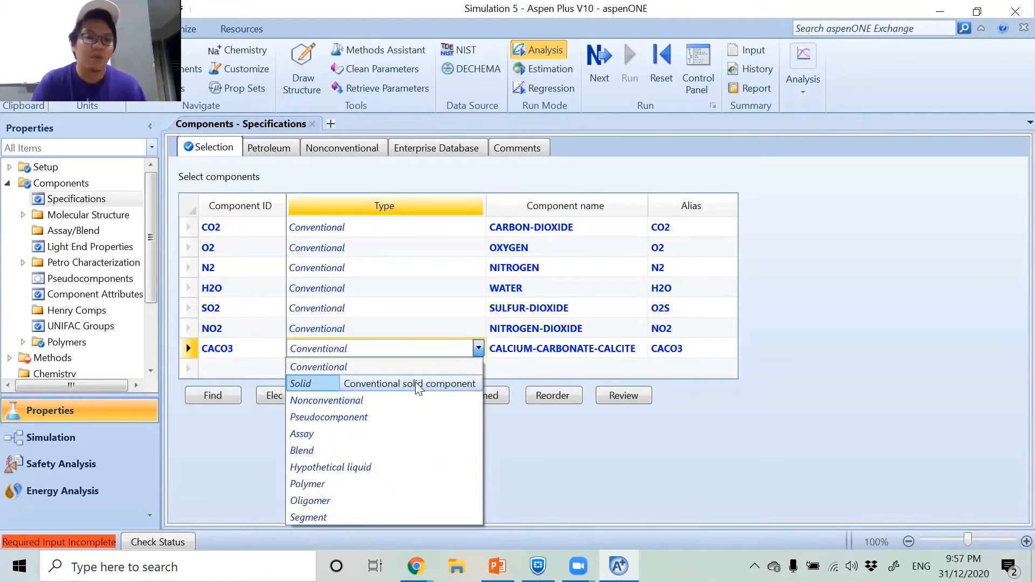
{"action": "left_click", "coordinate": [396, 383]}
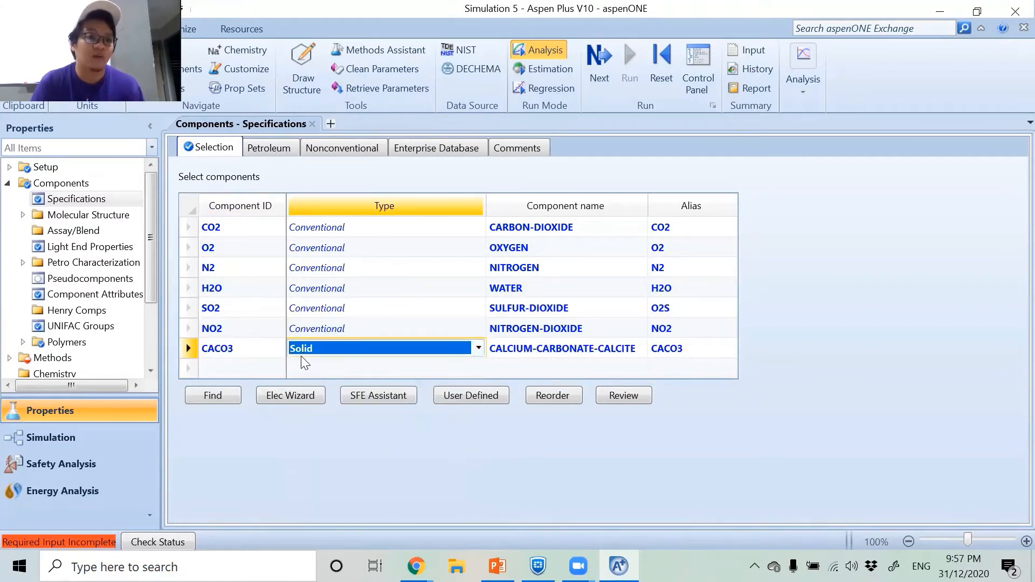
{"action": "left_click", "coordinate": [478, 348]}
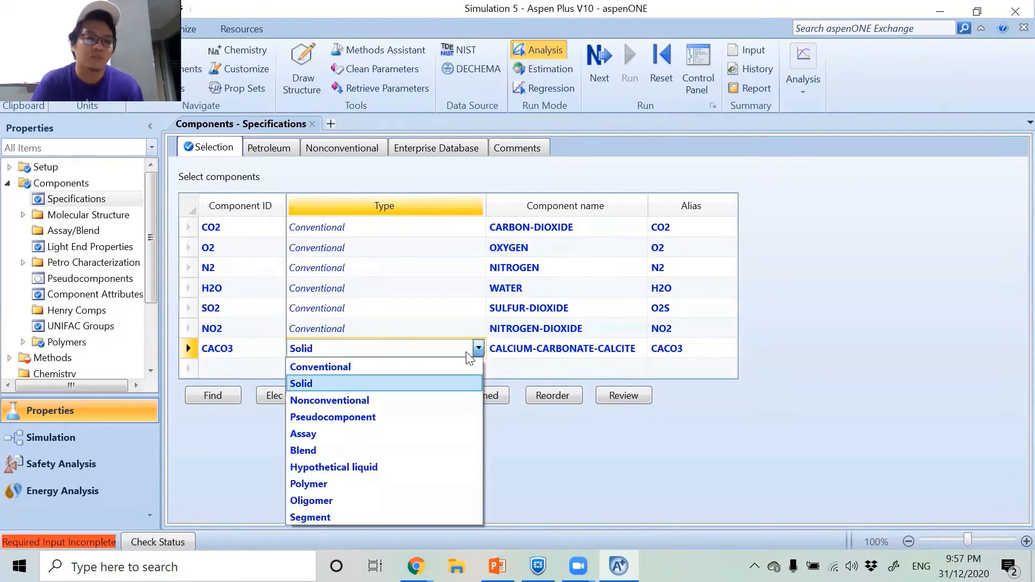
{"action": "left_click", "coordinate": [339, 365]}
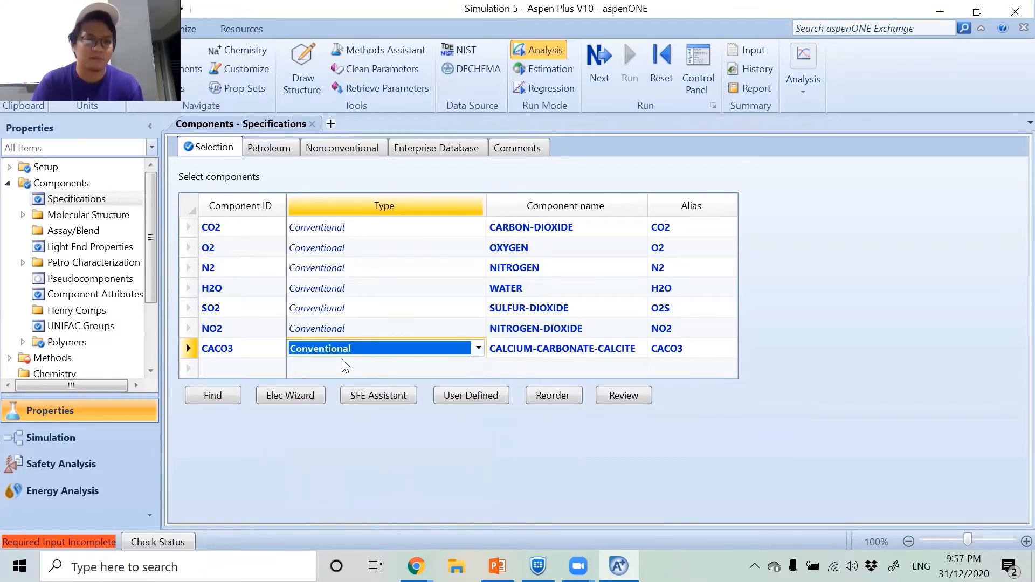
{"action": "left_click", "coordinate": [282, 486]}
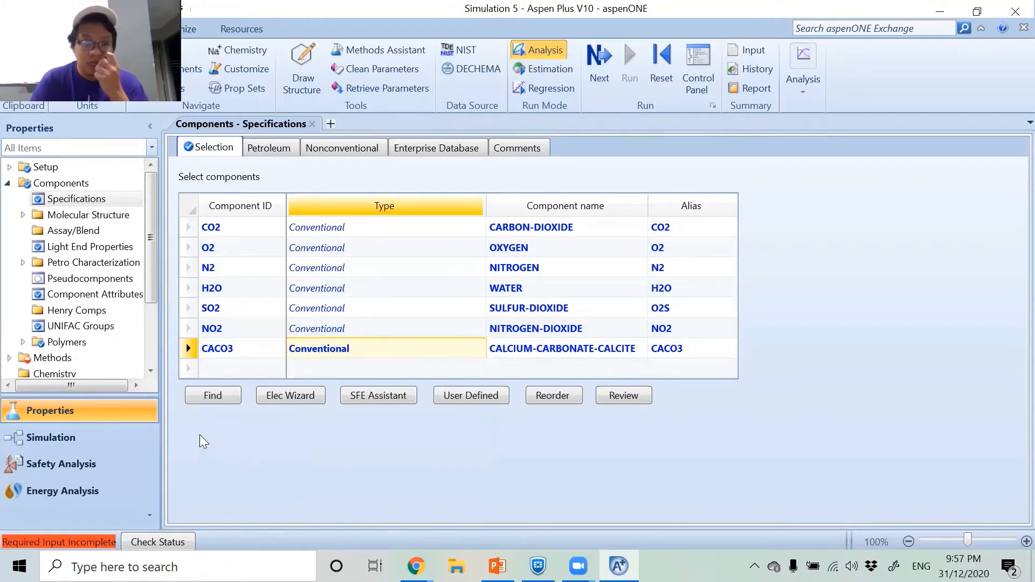
Step: Start the Electrolyte Wizard with the APV100 REACTIONS data source and the Unsymmetric reference state for ionic components
{"action": "left_click", "coordinate": [287, 396]}
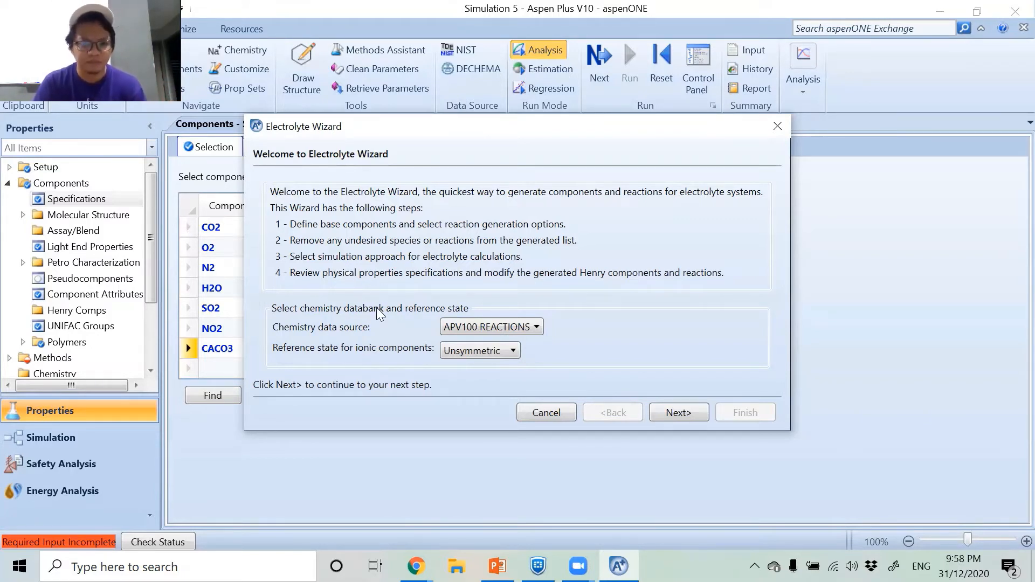
{"action": "left_click", "coordinate": [469, 352]}
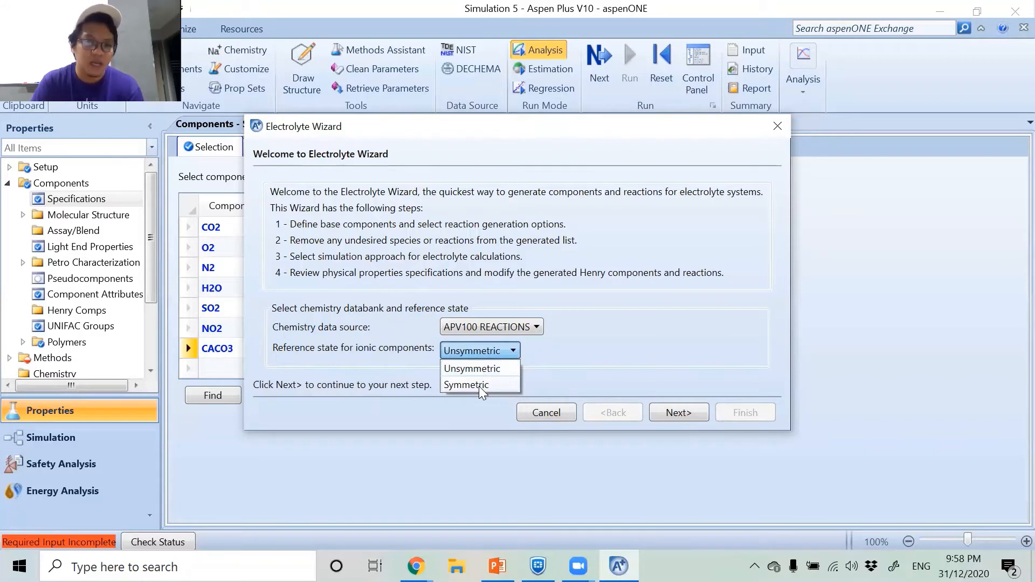
{"action": "left_click", "coordinate": [585, 360]}
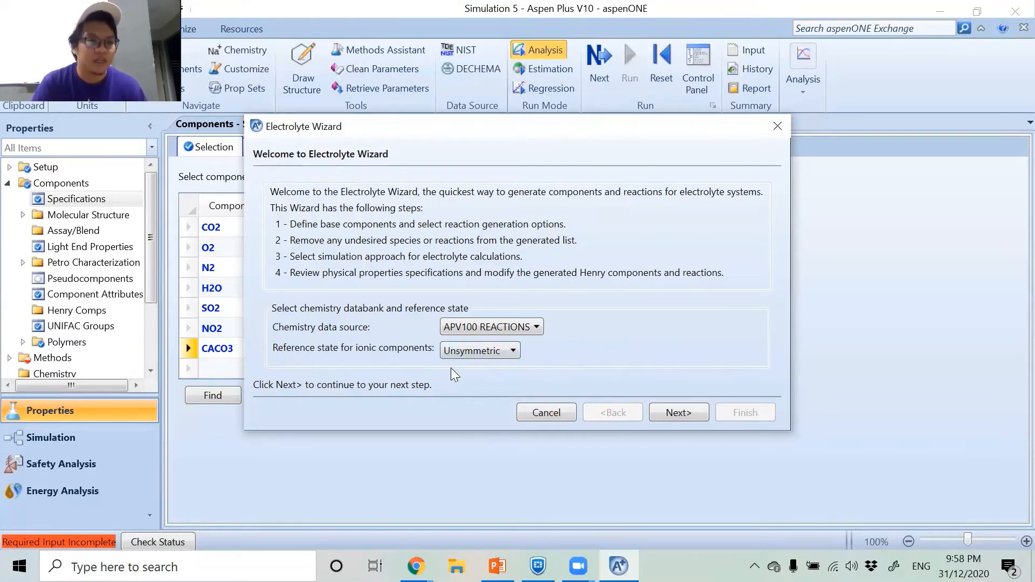
{"action": "left_click", "coordinate": [479, 354]}
{"action": "left_click", "coordinate": [577, 357]}
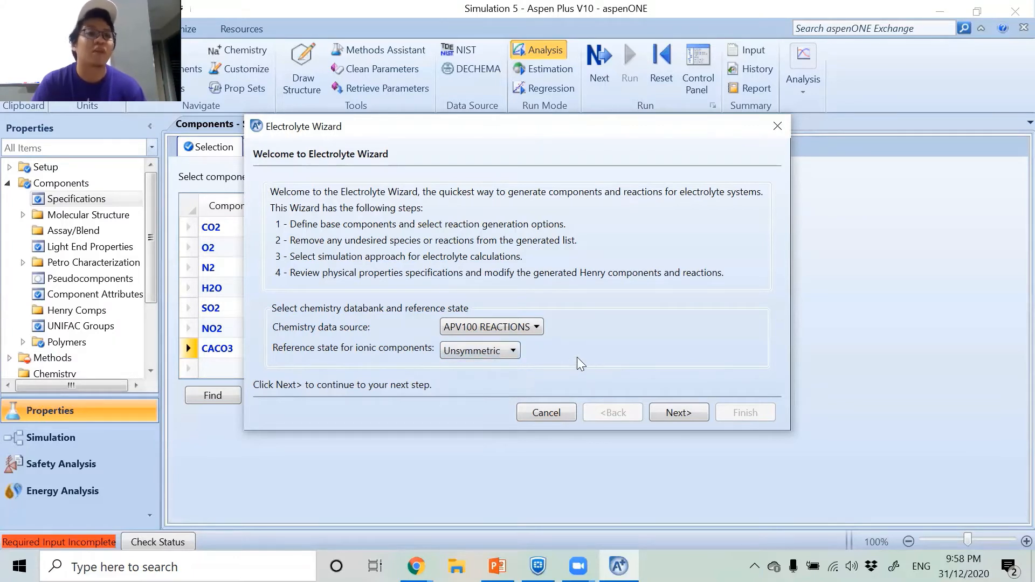
{"action": "left_click", "coordinate": [494, 351]}
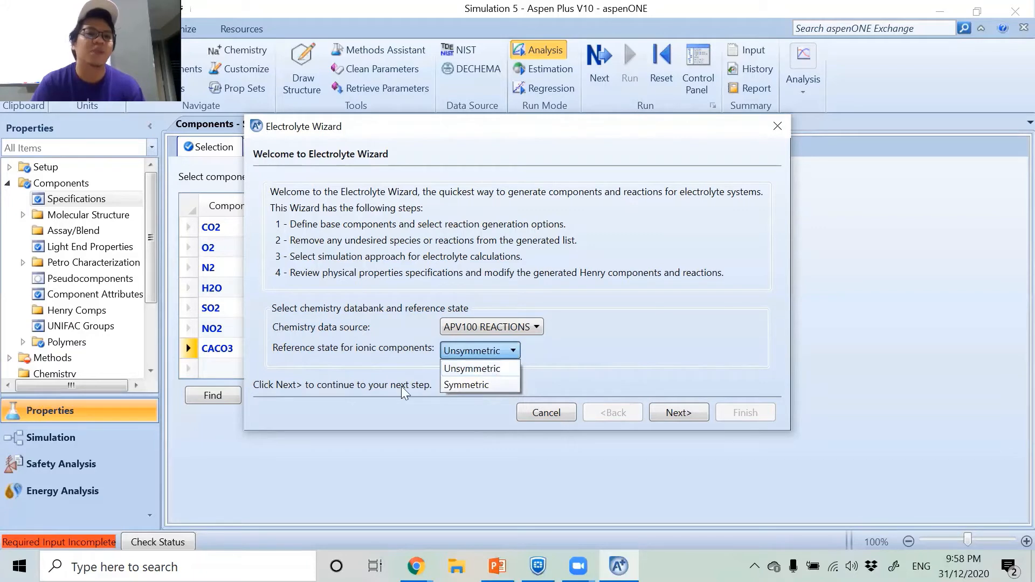
{"action": "left_click", "coordinate": [353, 370]}
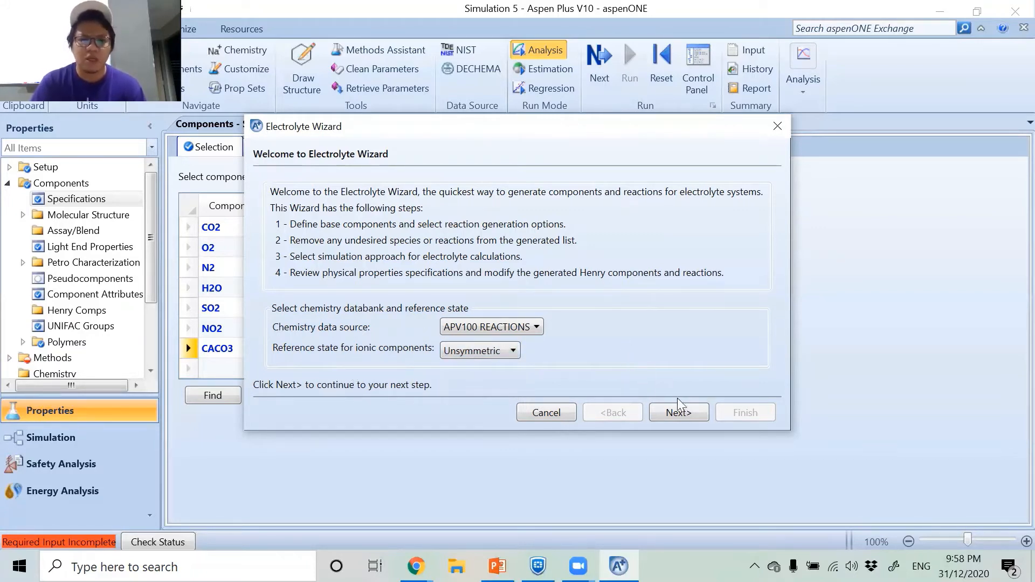
{"action": "left_click", "coordinate": [672, 411]}
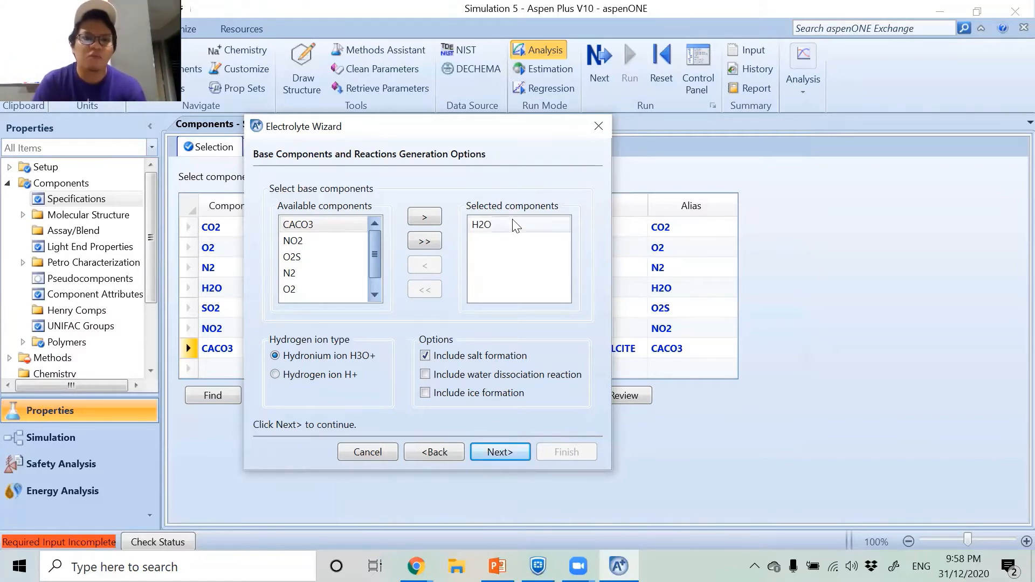
Step: Add CACO3, O2S, CO2 and O2 to the wizard's selected base components alongside H2O
{"action": "double_click", "coordinate": [317, 229]}
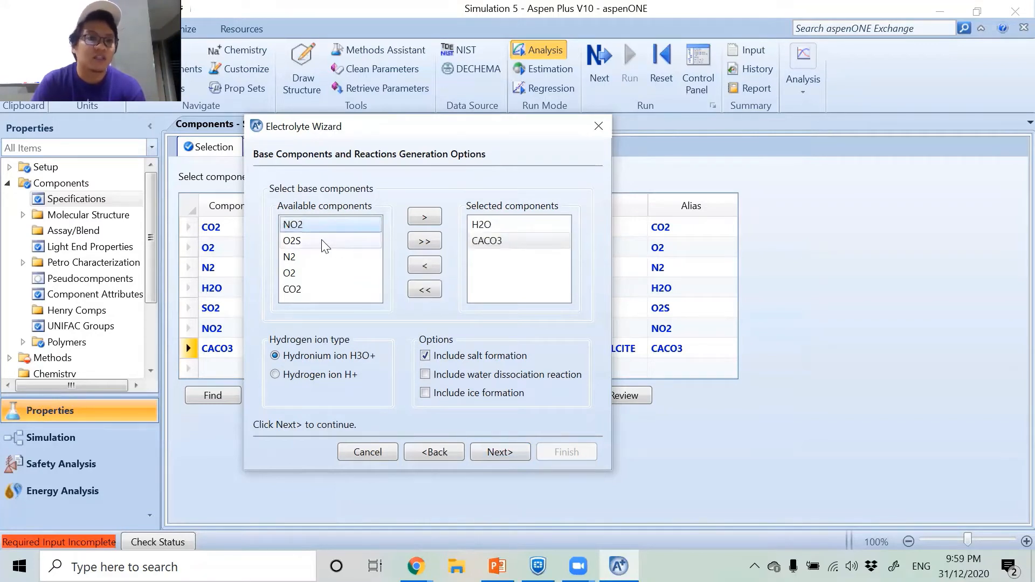
{"action": "double_click", "coordinate": [325, 242]}
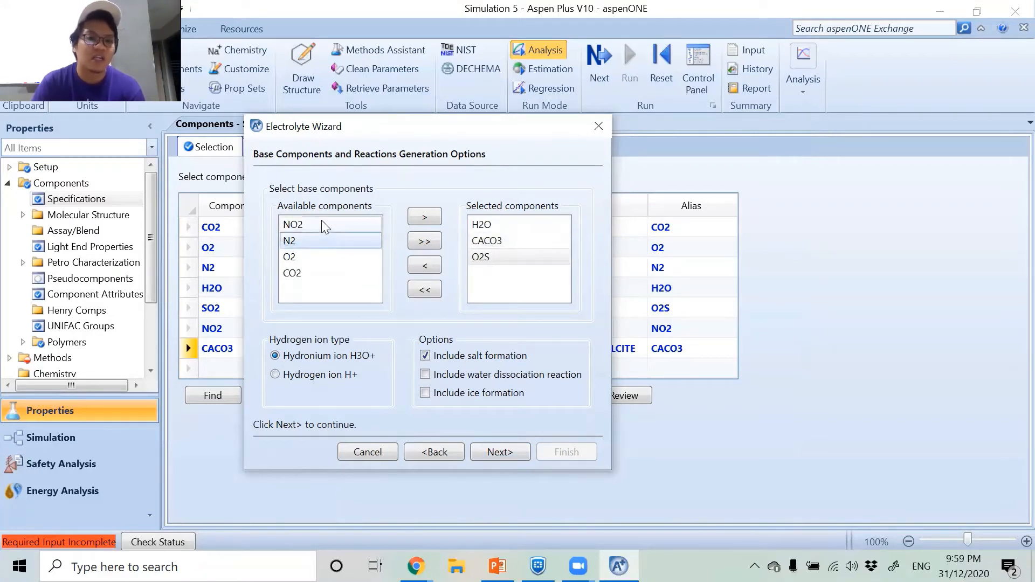
{"action": "double_click", "coordinate": [315, 274]}
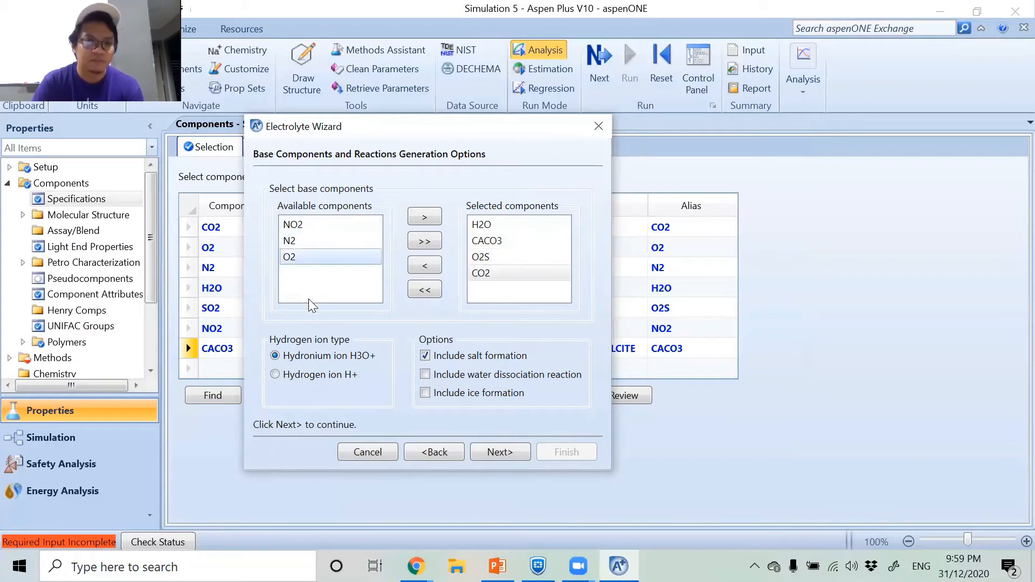
{"action": "double_click", "coordinate": [326, 260]}
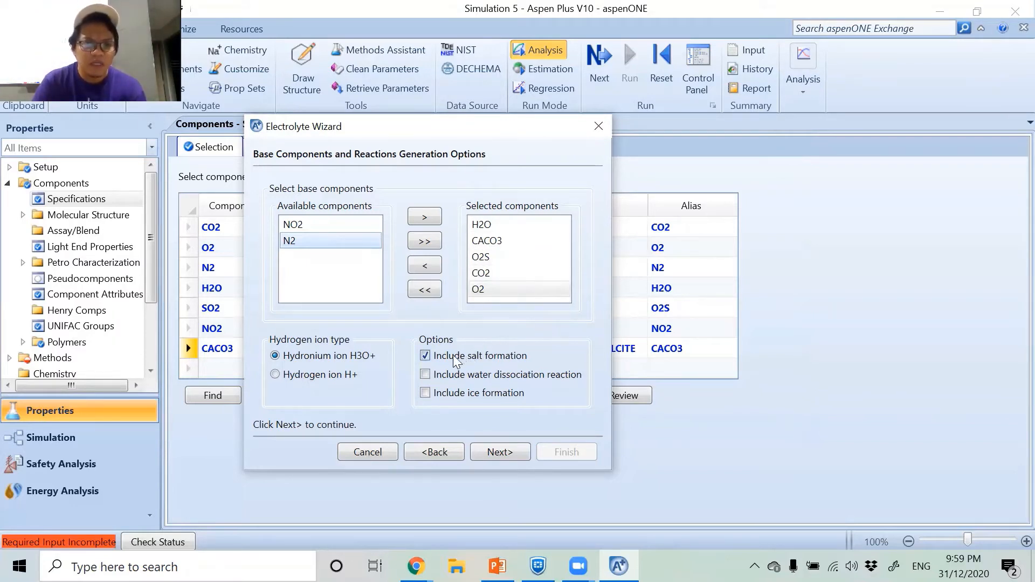
Step: Include the water dissociation reaction, exclude salt formation, and generate the species and reactions
{"action": "left_click", "coordinate": [426, 373]}
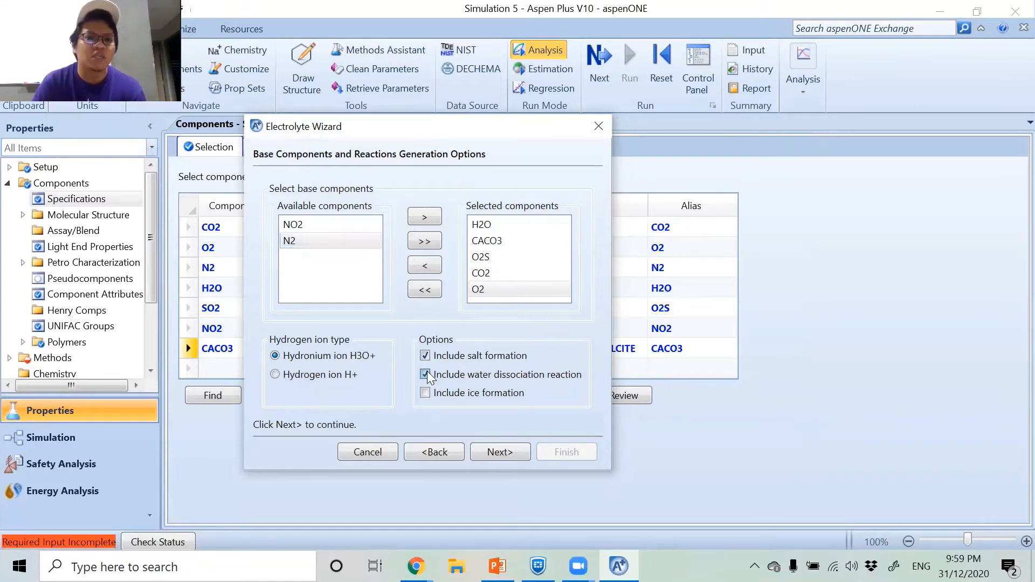
{"action": "left_click", "coordinate": [426, 355]}
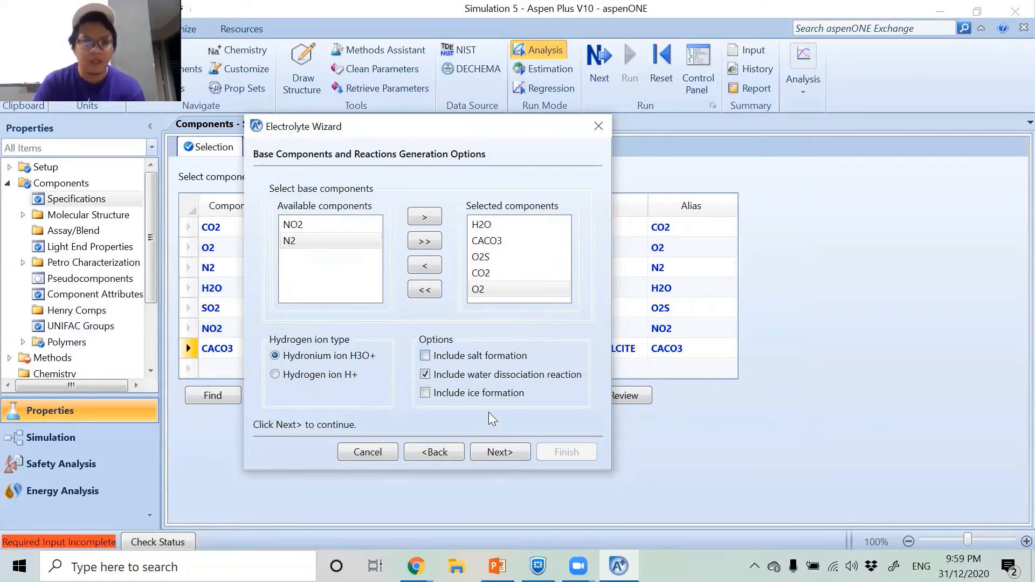
{"action": "left_click", "coordinate": [489, 453]}
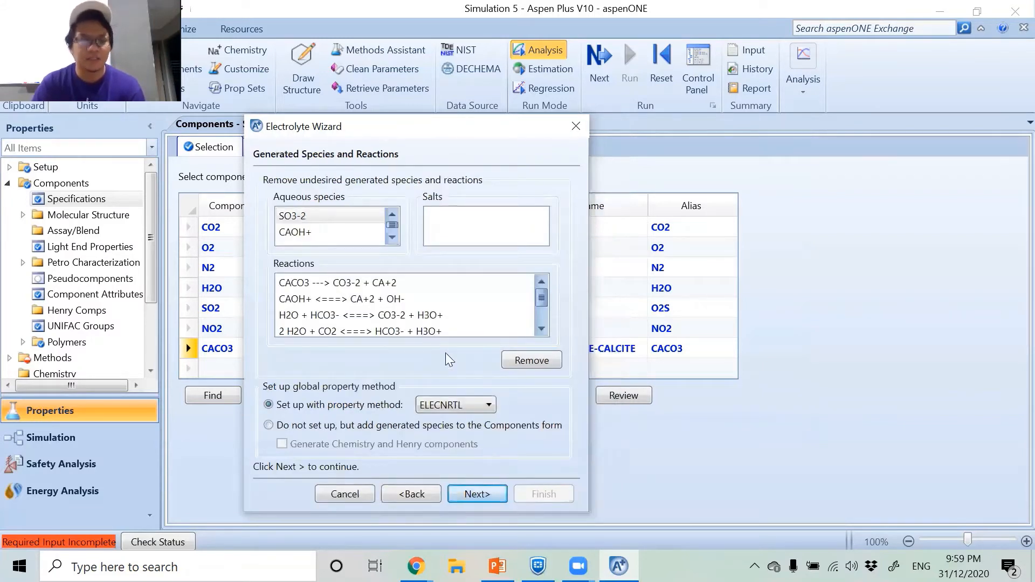
Step: Check the generated reactions and accept them with the ELECNRTL property method and the true component approach
{"action": "scroll", "coordinate": [429, 300], "scroll_direction": "down", "scroll_amount": 2}
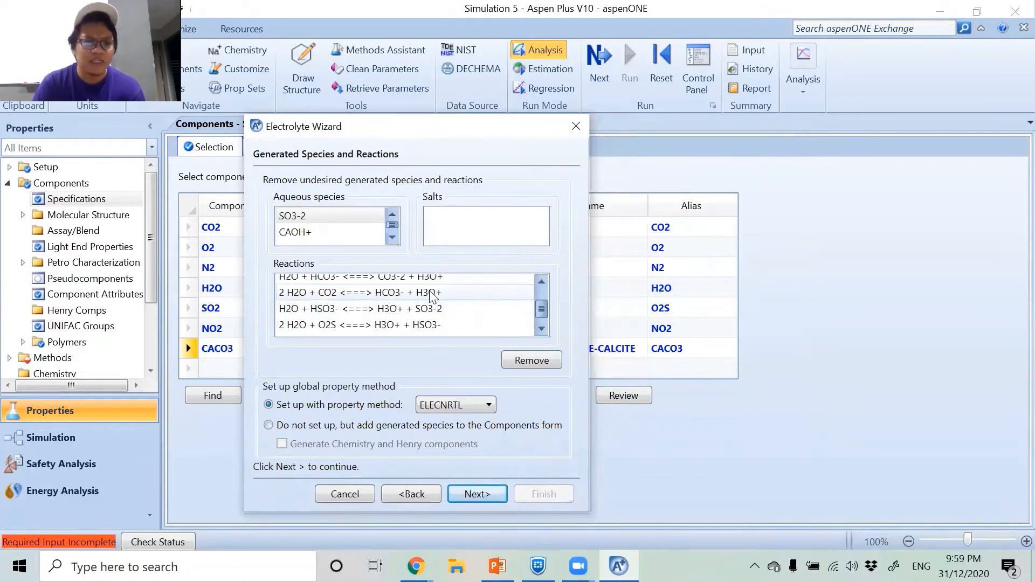
{"action": "scroll", "coordinate": [420, 316], "scroll_direction": "up", "scroll_amount": 1}
{"action": "scroll", "coordinate": [398, 295], "scroll_direction": "down", "scroll_amount": 1}
{"action": "scroll", "coordinate": [397, 296], "scroll_direction": "down", "scroll_amount": 1}
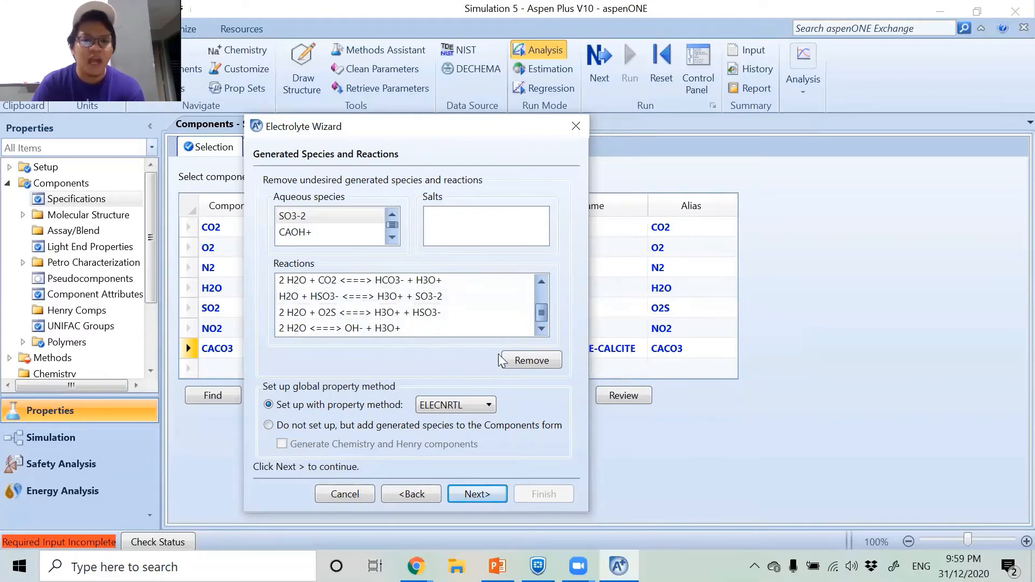
{"action": "left_click", "coordinate": [398, 312]}
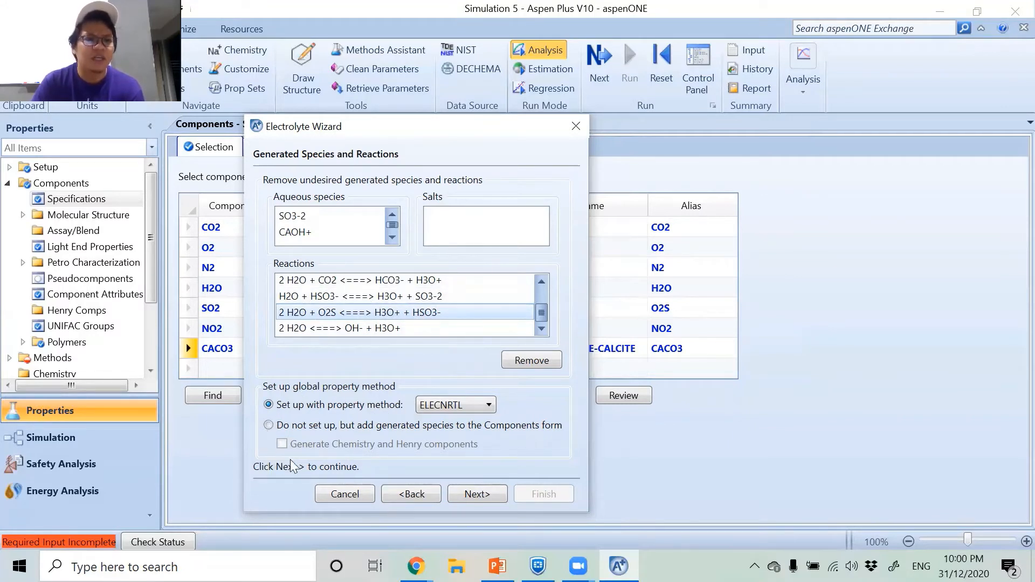
{"action": "left_click", "coordinate": [474, 493]}
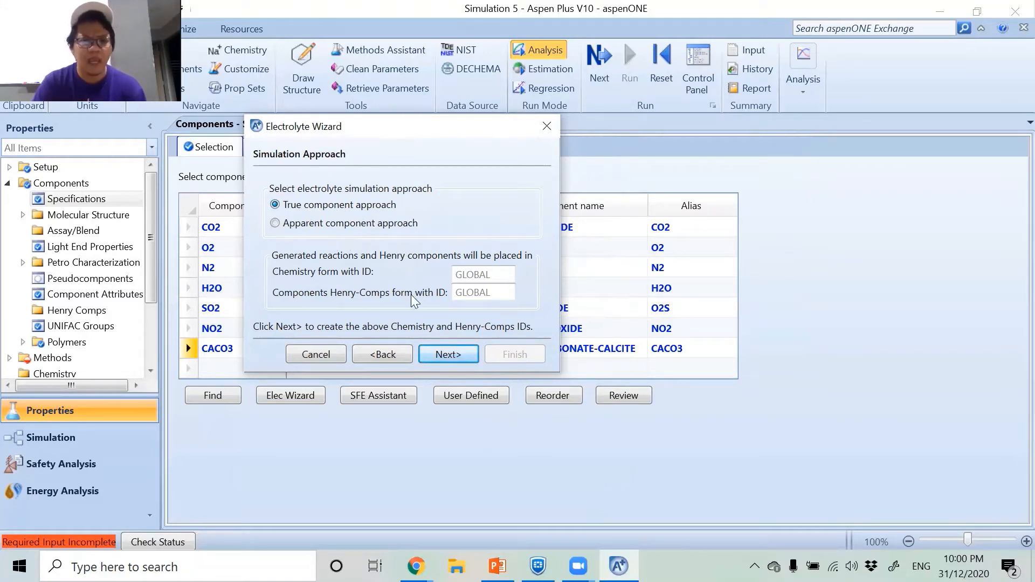
{"action": "left_click", "coordinate": [442, 356]}
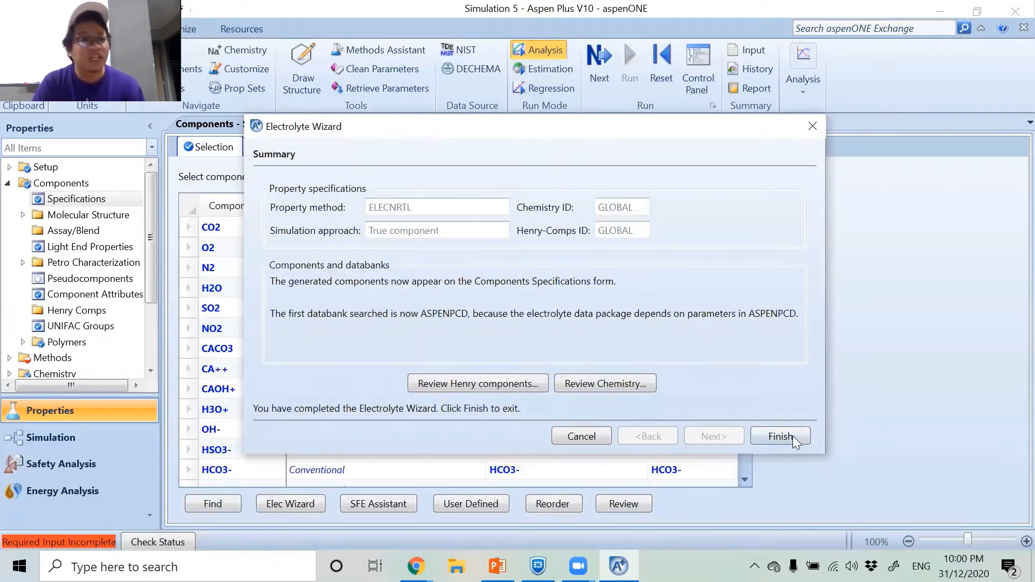
Step: Review the GLOBAL chemistry's reaction stoichiometry and the equilibrium constants for the reaction 2 H2O + CO2 <--> HCO3- + H3O+
{"action": "left_click", "coordinate": [619, 386]}
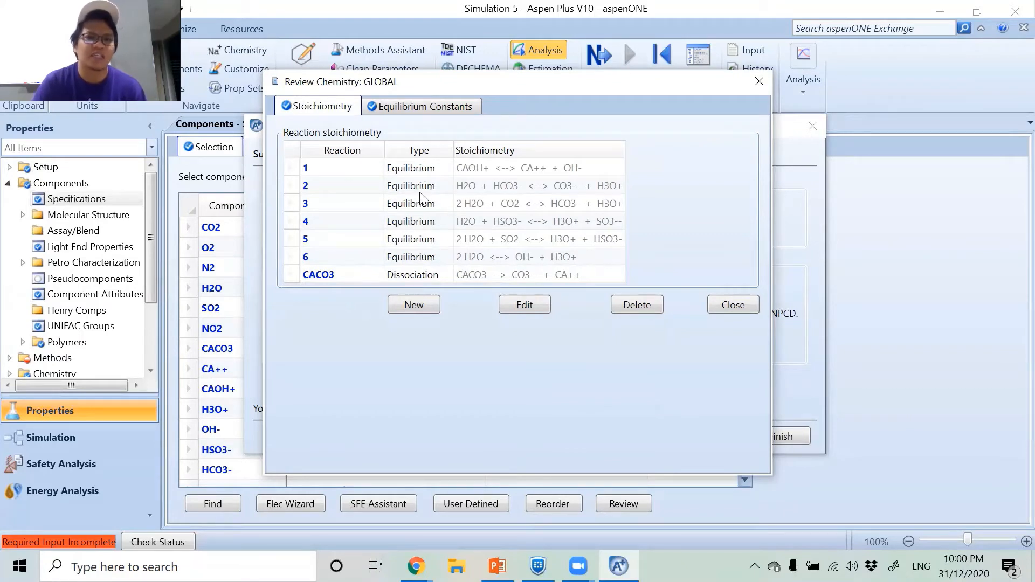
{"action": "left_click", "coordinate": [408, 110]}
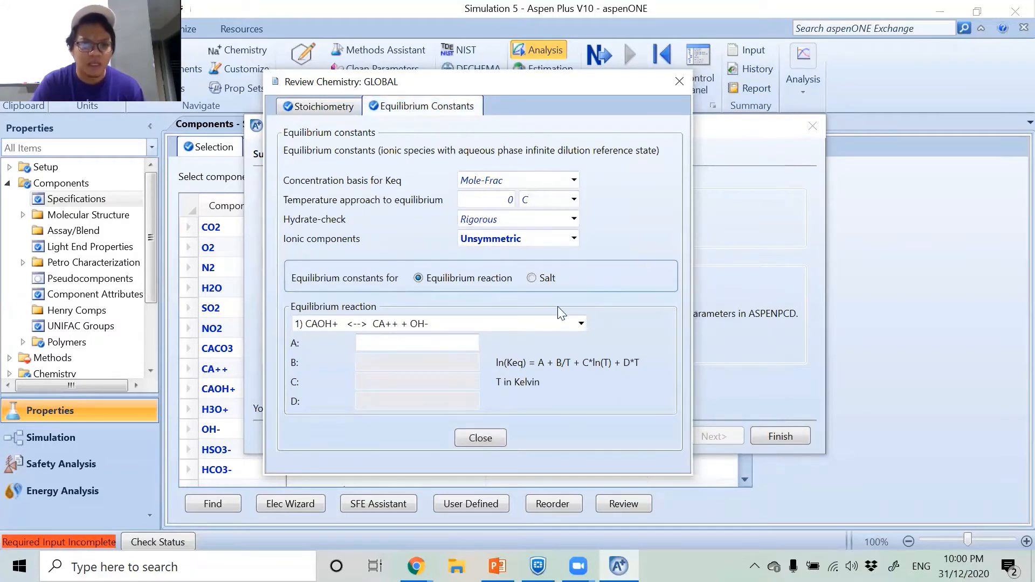
{"action": "left_click", "coordinate": [580, 323]}
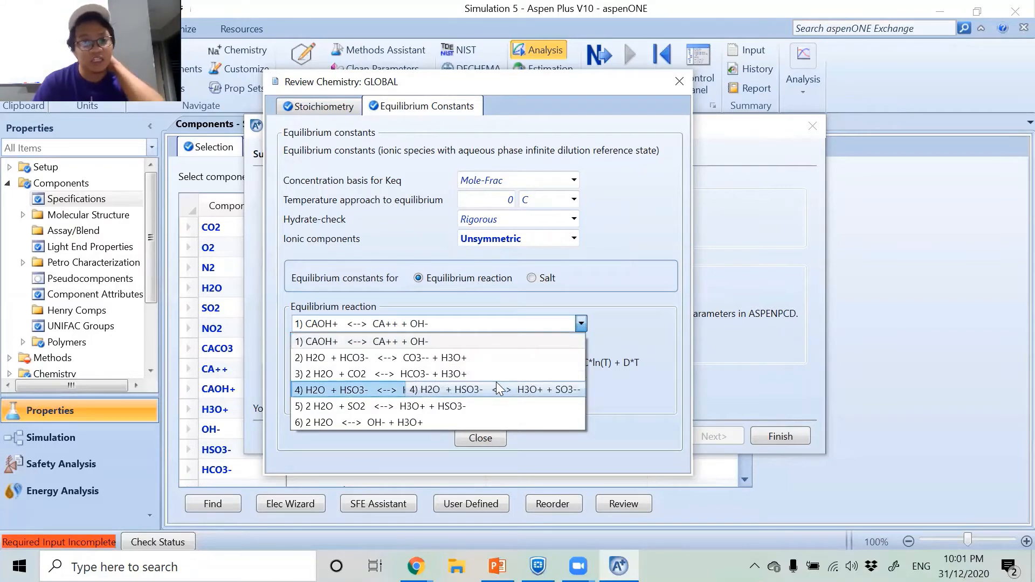
{"action": "left_click", "coordinate": [440, 376]}
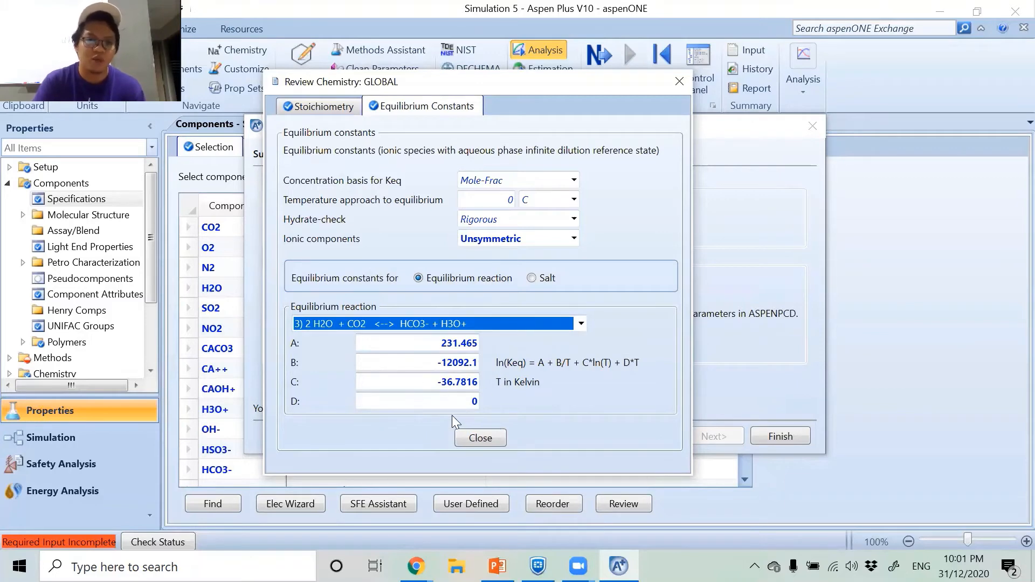
{"action": "left_click", "coordinate": [473, 435]}
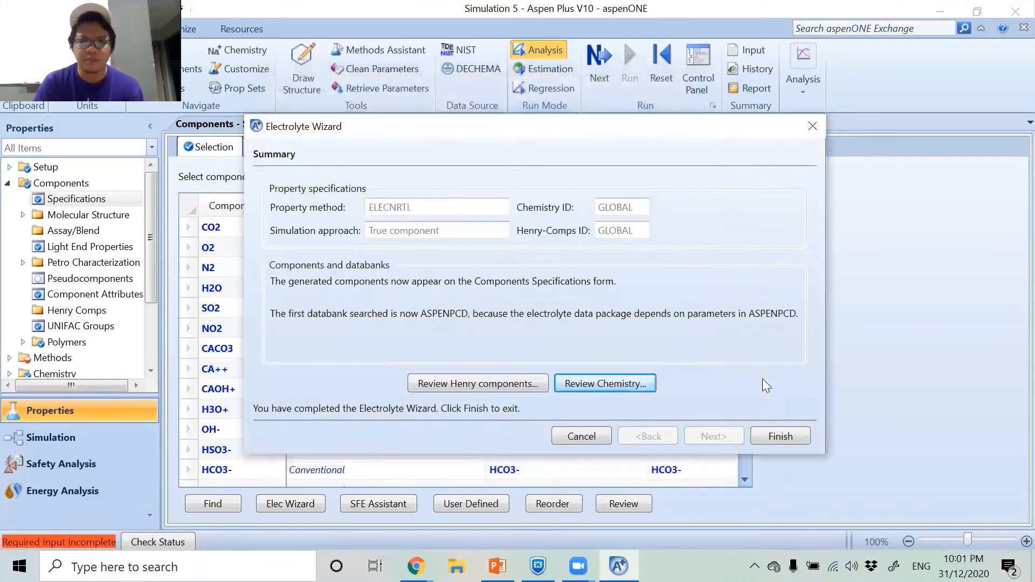
Step: Finish the Electrolyte Wizard and look through the generated ionic species in the component list
{"action": "left_click", "coordinate": [771, 434]}
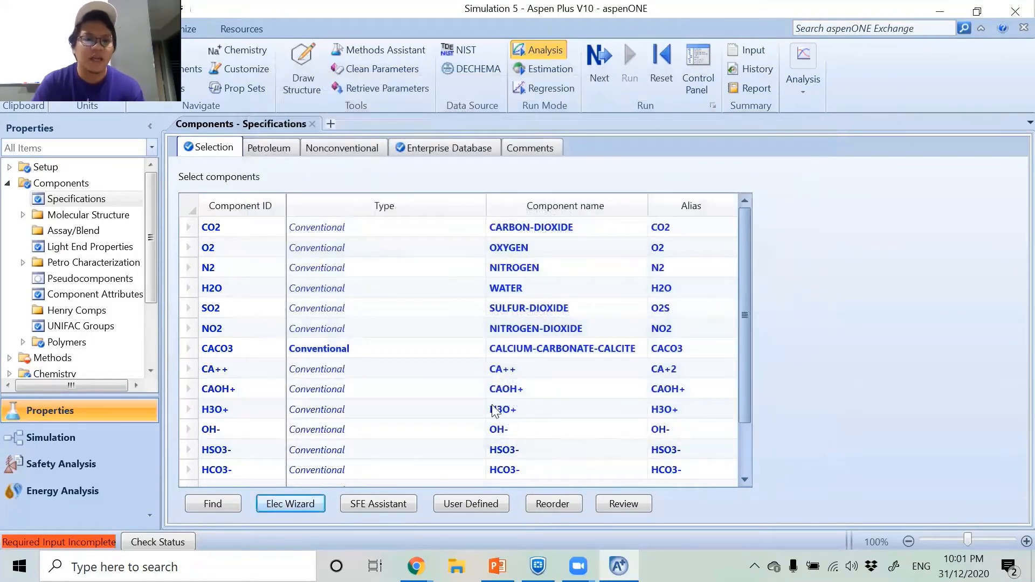
{"action": "scroll", "coordinate": [367, 291], "scroll_direction": "down", "scroll_amount": 1}
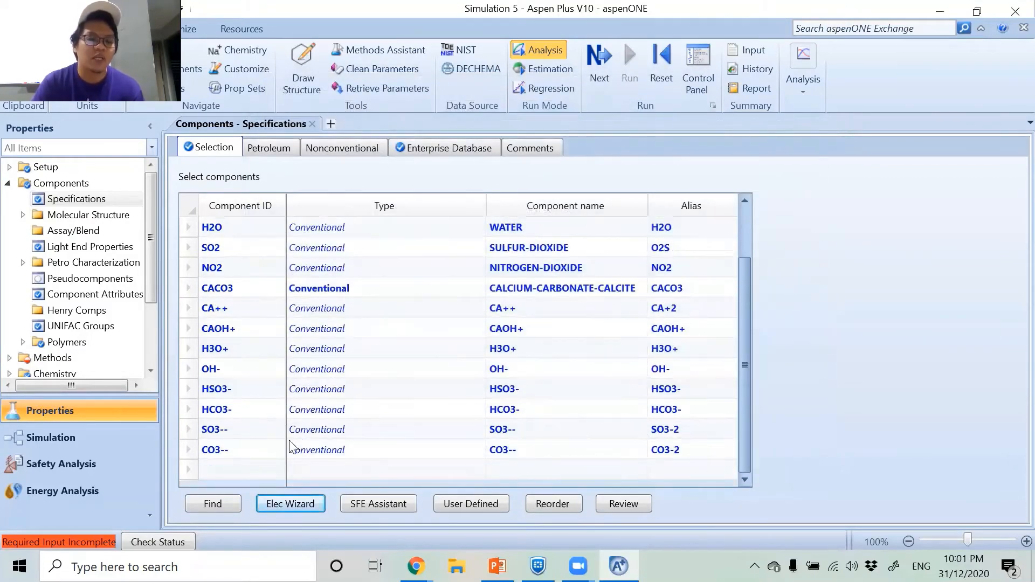
{"action": "scroll", "coordinate": [236, 430], "scroll_direction": "up", "scroll_amount": 1}
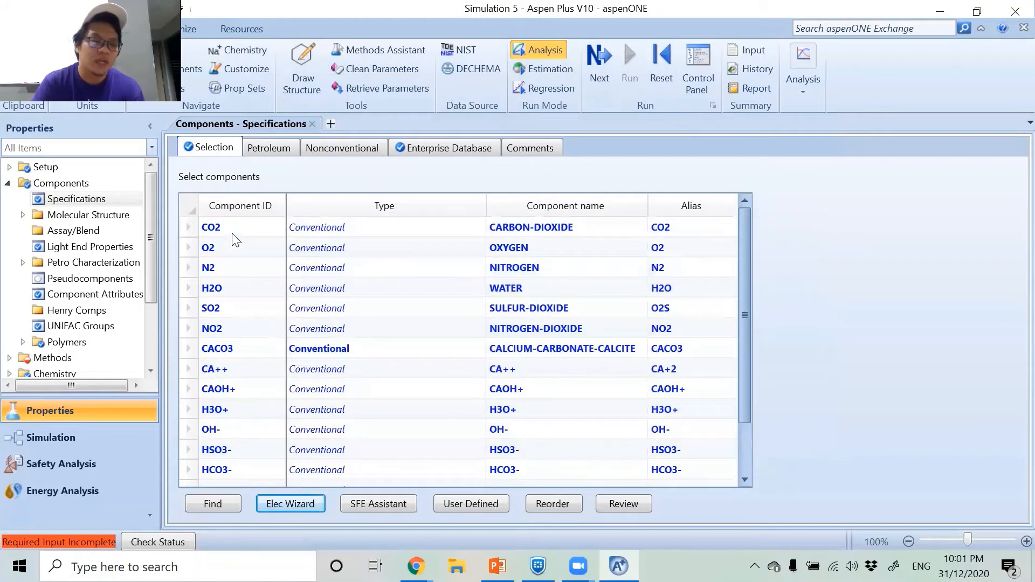
{"action": "scroll", "coordinate": [238, 301], "scroll_direction": "down", "scroll_amount": 1}
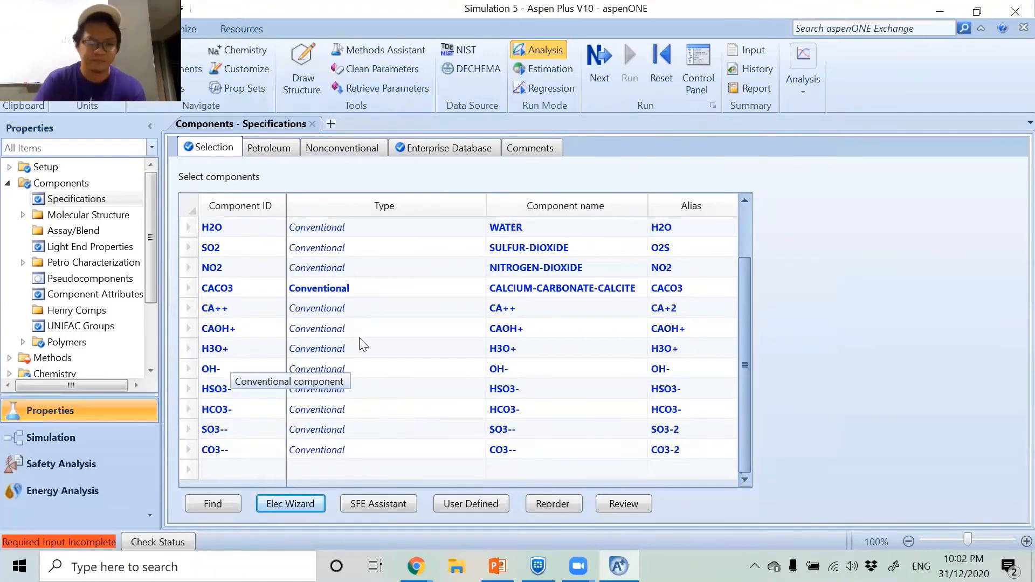
Step: Switch to the PowerPoint slide and review the electrolyte reaction set for the calcium carbonate process
{"action": "key", "text": "alt+Tab"}
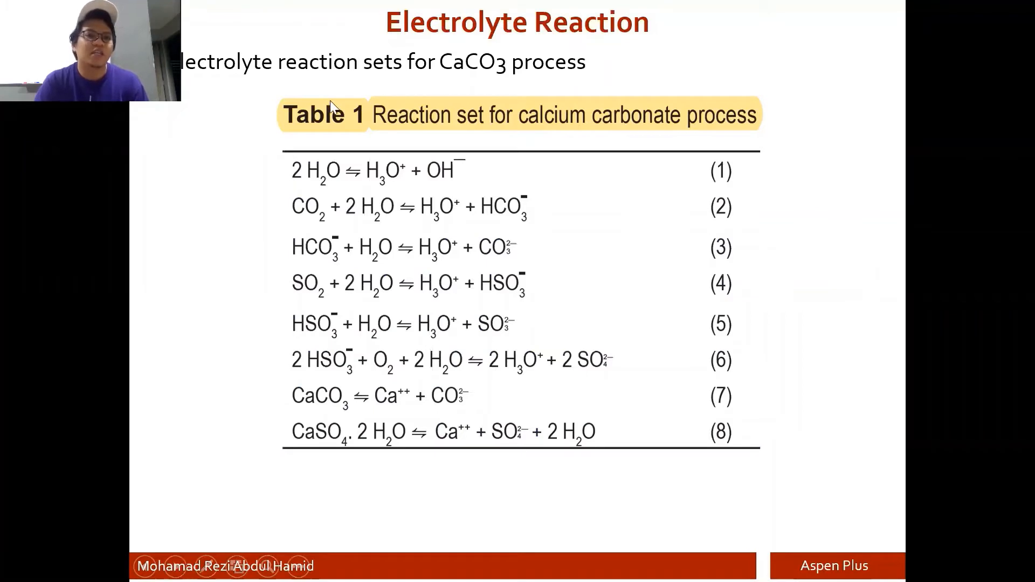
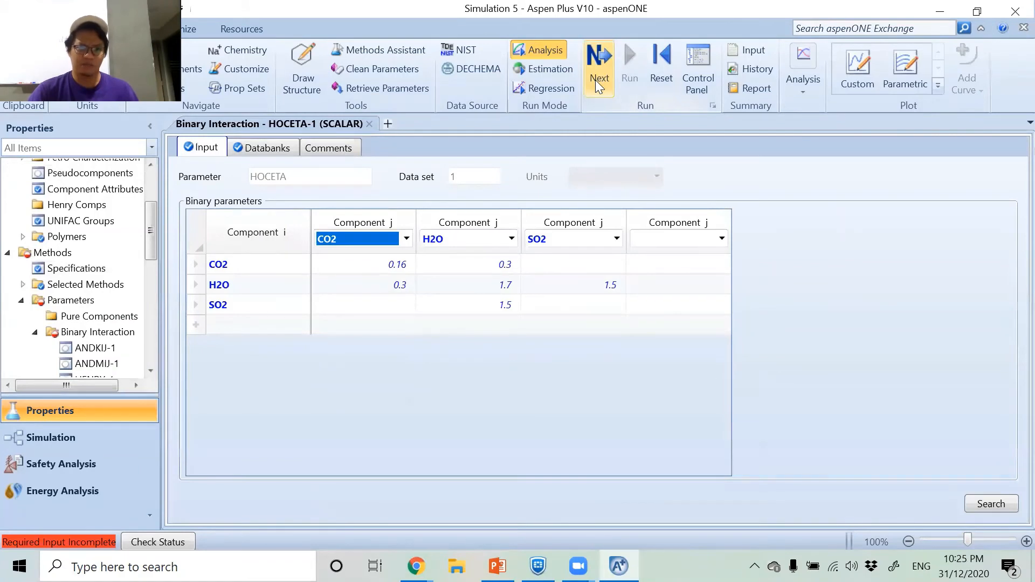
Step: Accept the remaining binary interaction and electrolyte pair parameters through GMELCN-1, and run the property analysis
{"action": "left_click", "coordinate": [596, 80]}
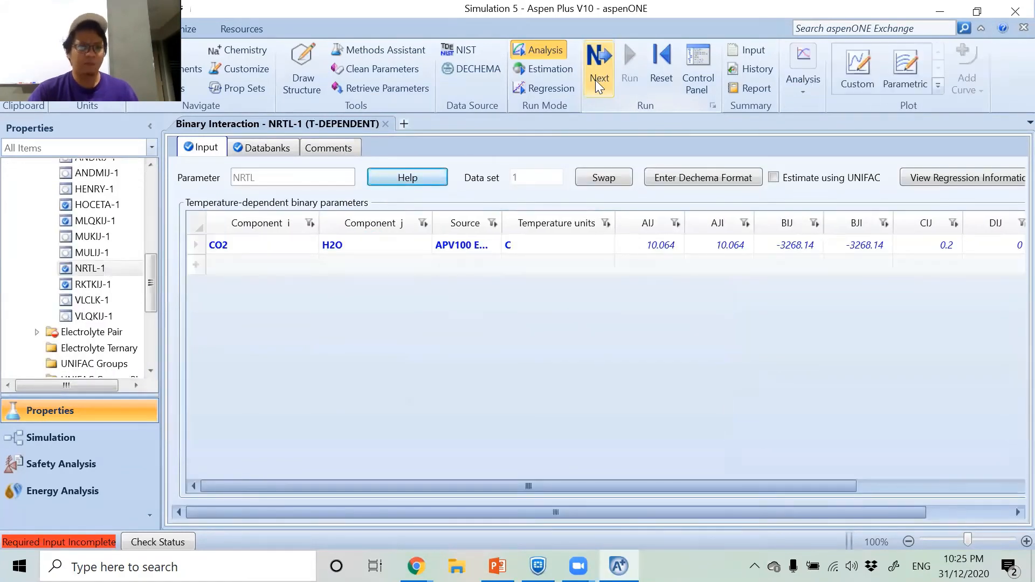
{"action": "left_click", "coordinate": [595, 80]}
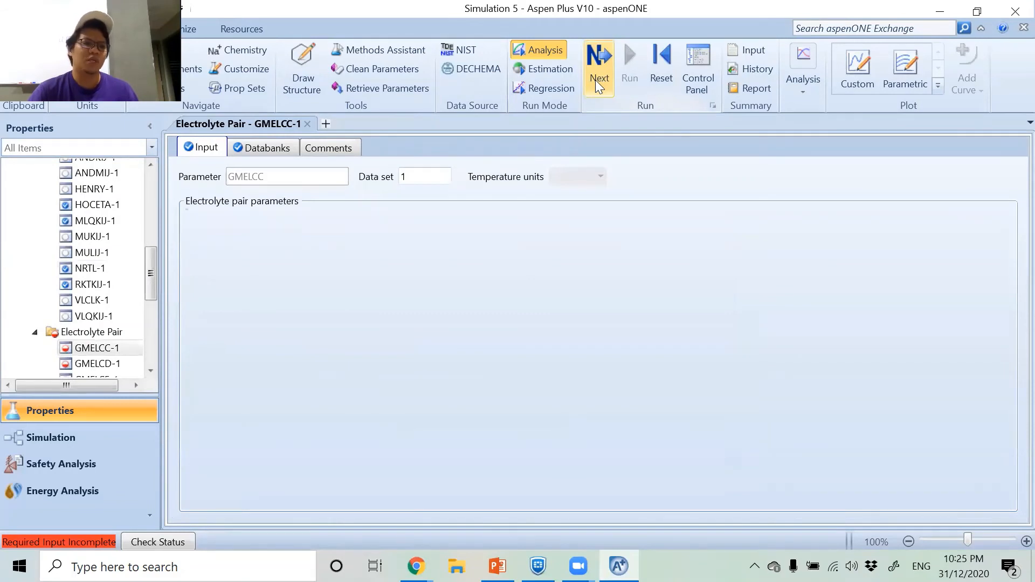
{"action": "left_click", "coordinate": [595, 80]}
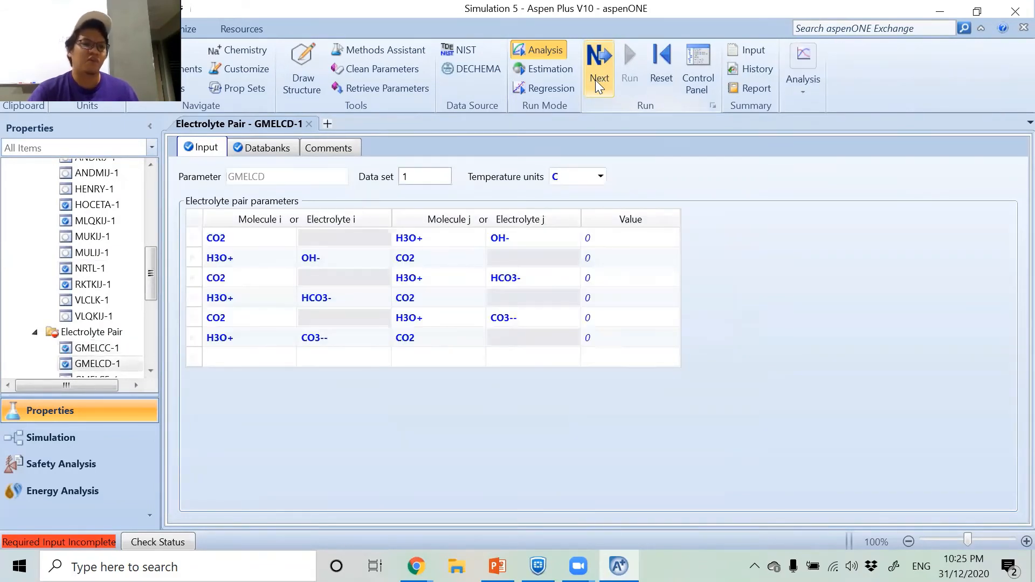
{"action": "left_click", "coordinate": [596, 80]}
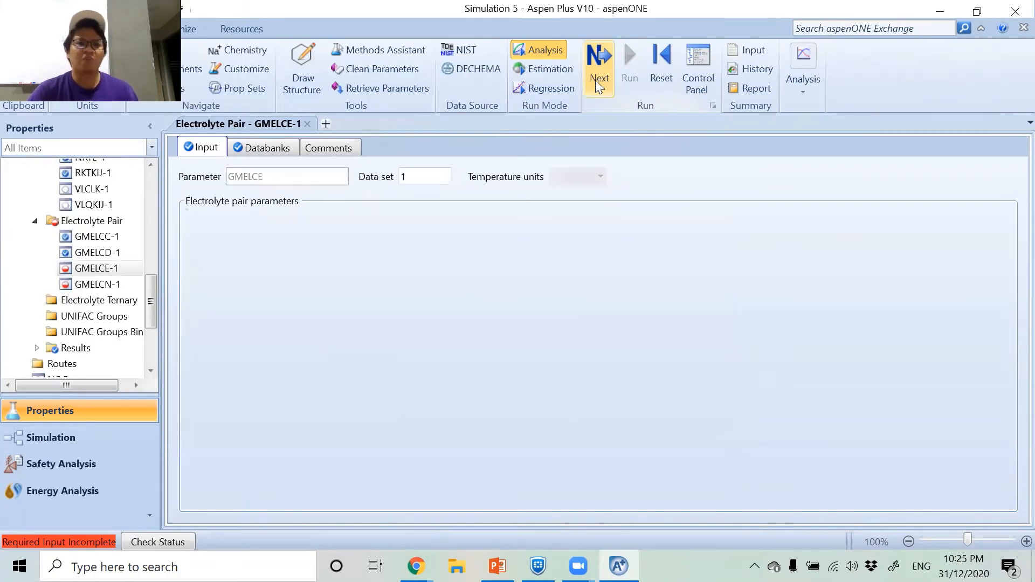
{"action": "left_click", "coordinate": [595, 80]}
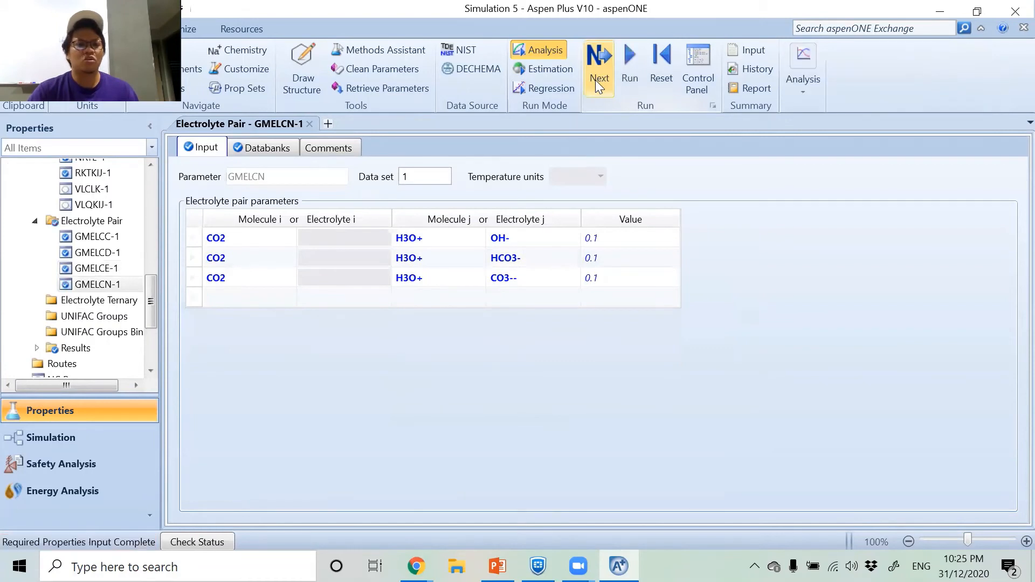
{"action": "left_click", "coordinate": [595, 80]}
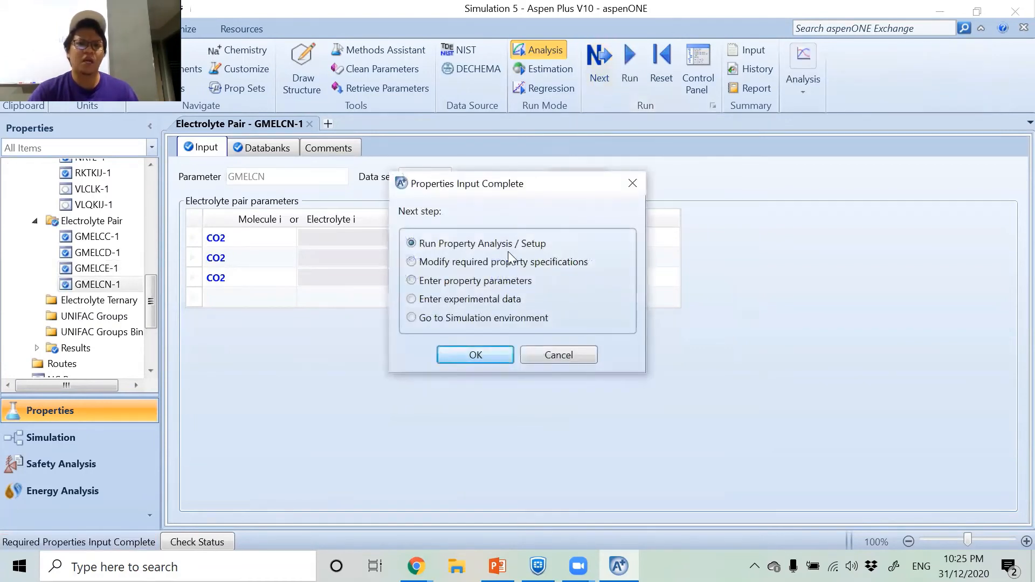
{"action": "left_click", "coordinate": [469, 356]}
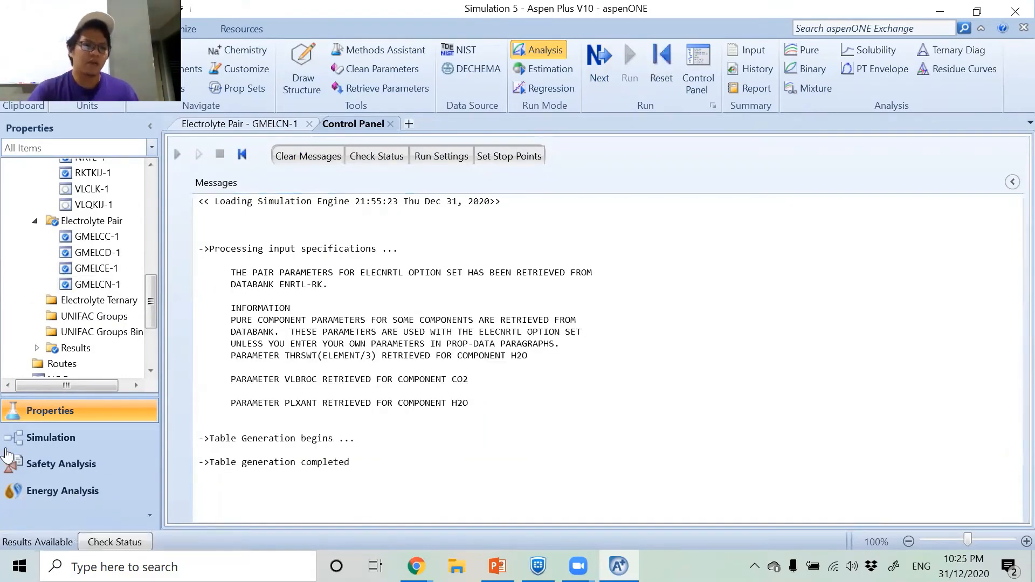
Step: Go to the simulation environment and place a RadFrac column in the middle of the main flowsheet
{"action": "left_click", "coordinate": [31, 443]}
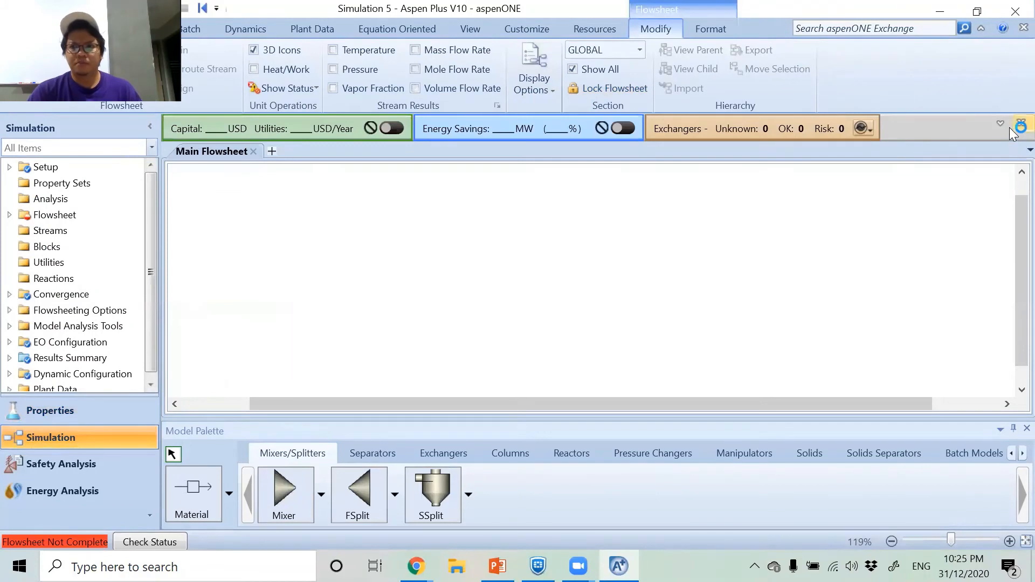
{"action": "left_click", "coordinate": [981, 28]}
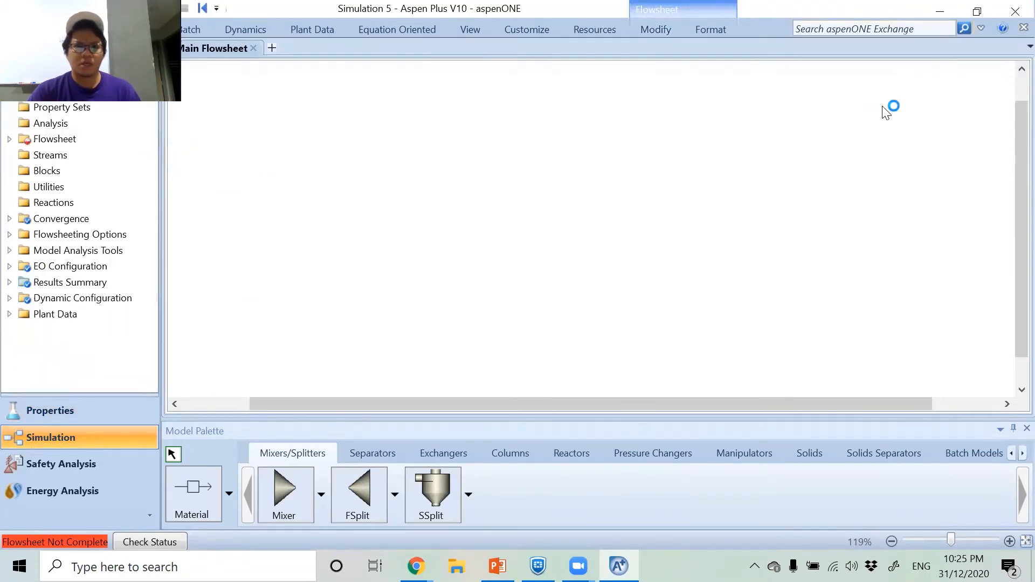
{"action": "left_click", "coordinate": [513, 451]}
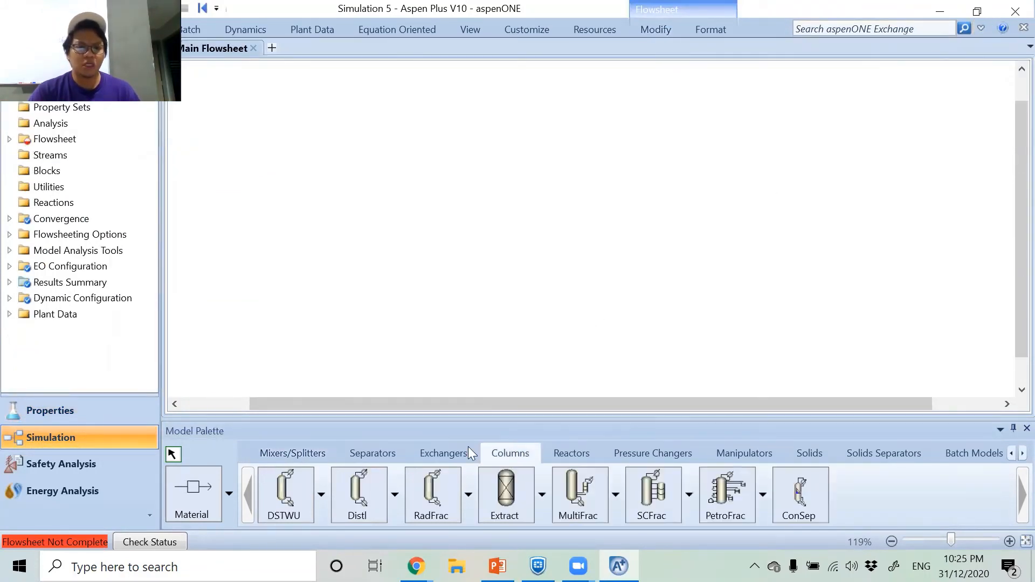
{"action": "left_click", "coordinate": [433, 493]}
{"action": "left_click", "coordinate": [505, 224]}
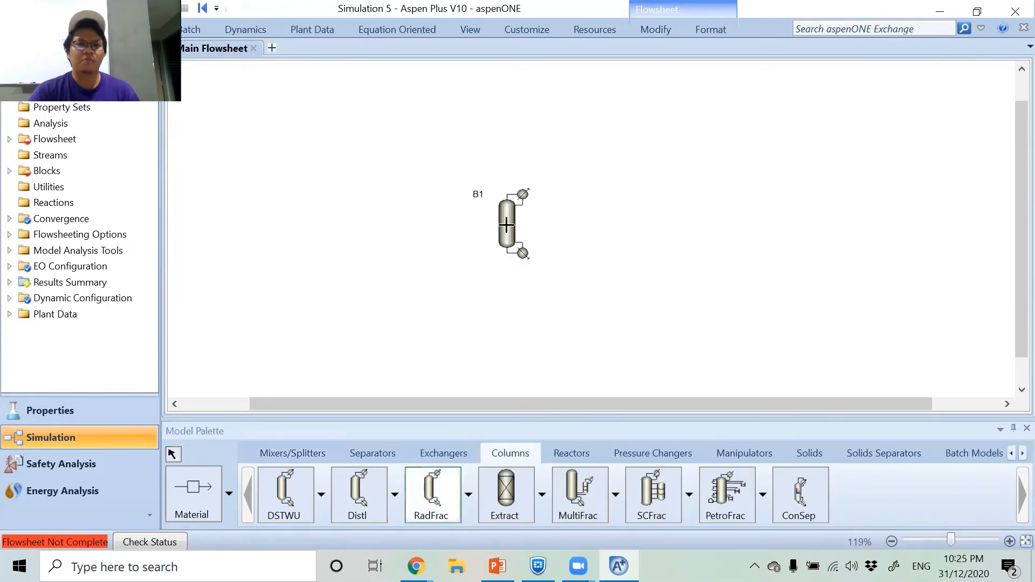
Step: Connect two material feed streams to the RadFrac column's feed port, one starting below it and one above
{"action": "left_click", "coordinate": [184, 497]}
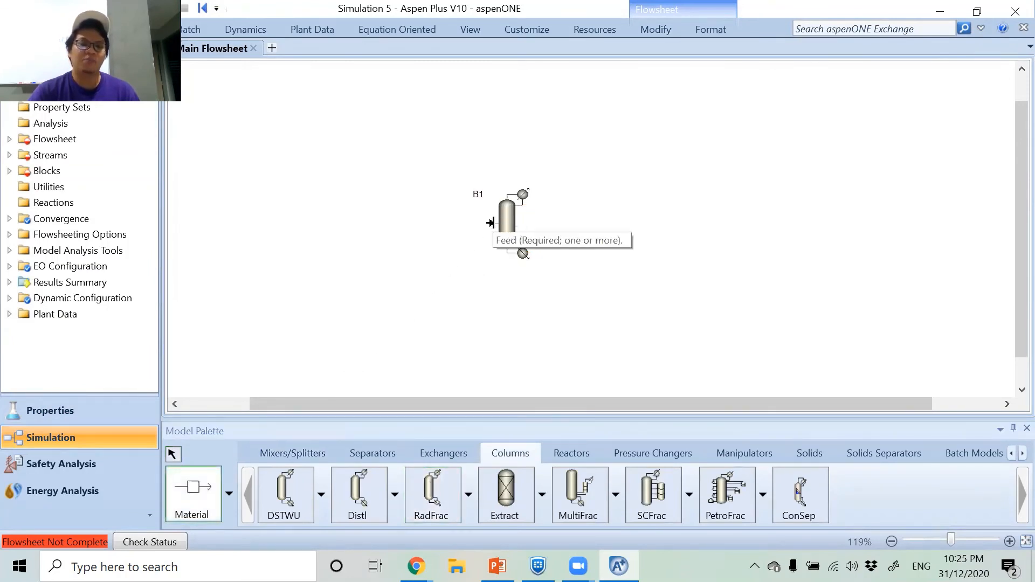
{"action": "left_click", "coordinate": [491, 223]}
{"action": "left_click", "coordinate": [348, 295]}
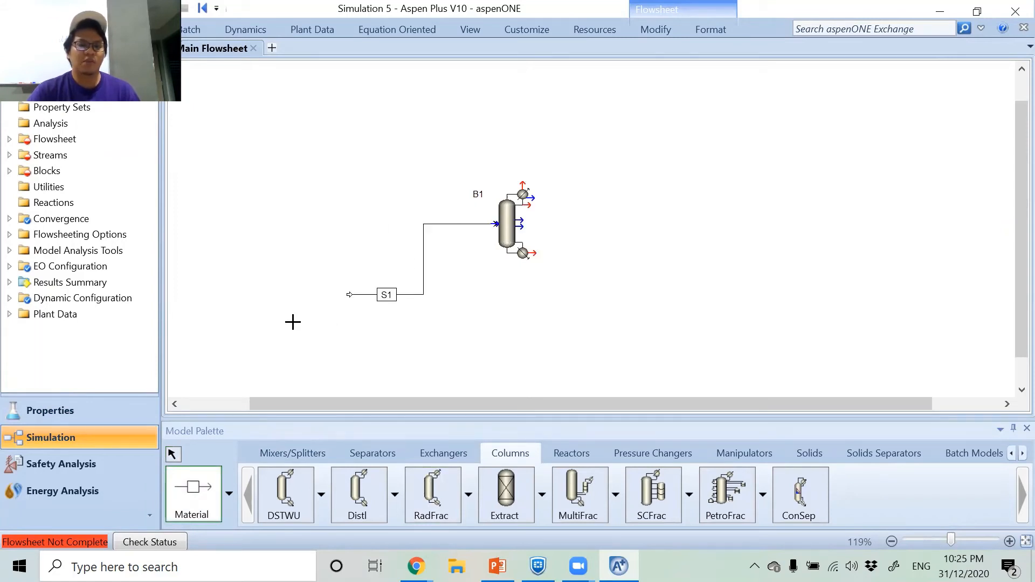
{"action": "right_click", "coordinate": [368, 249]}
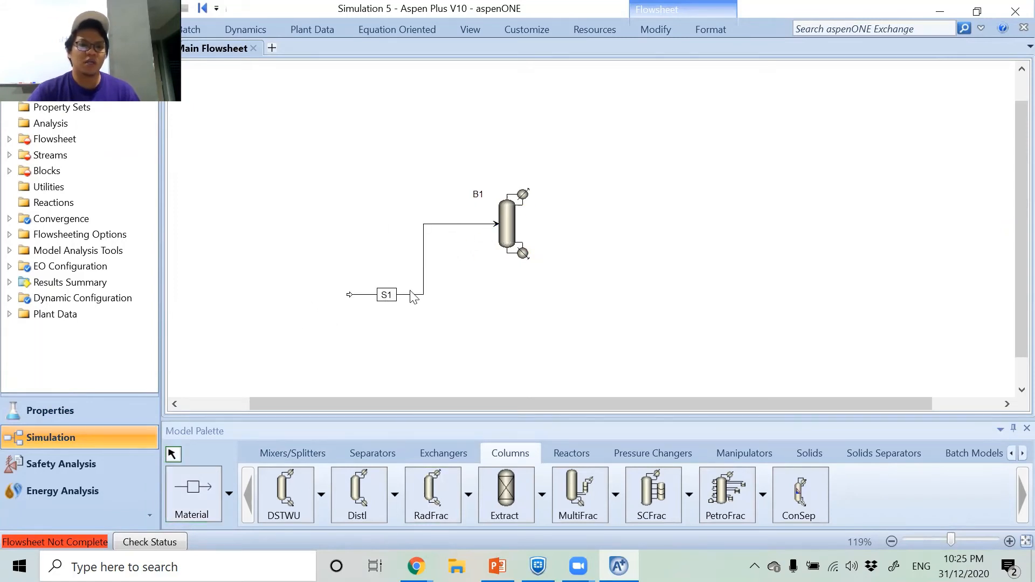
{"action": "left_click", "coordinate": [210, 484]}
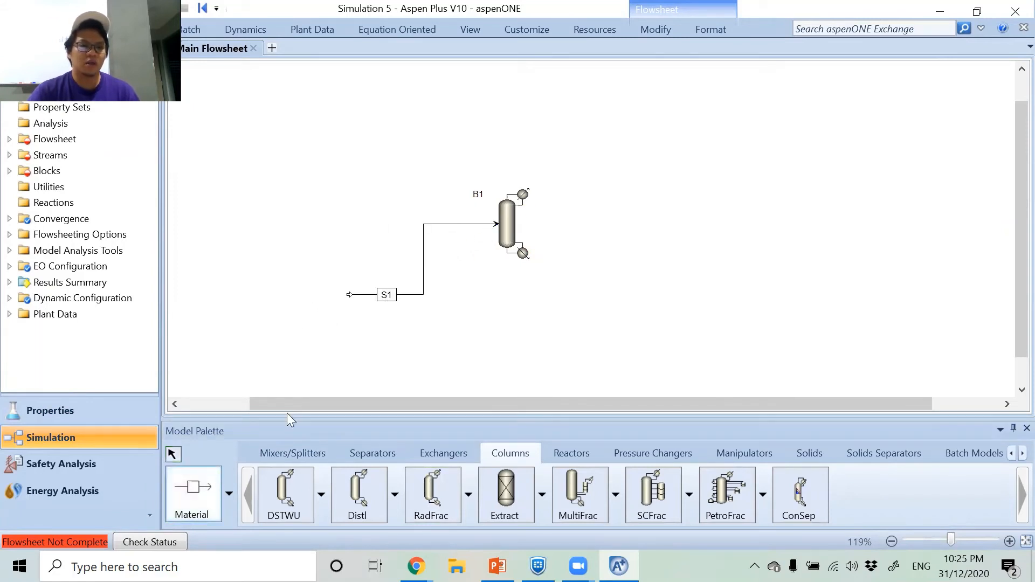
{"action": "left_click", "coordinate": [488, 216]}
{"action": "left_click", "coordinate": [364, 144]}
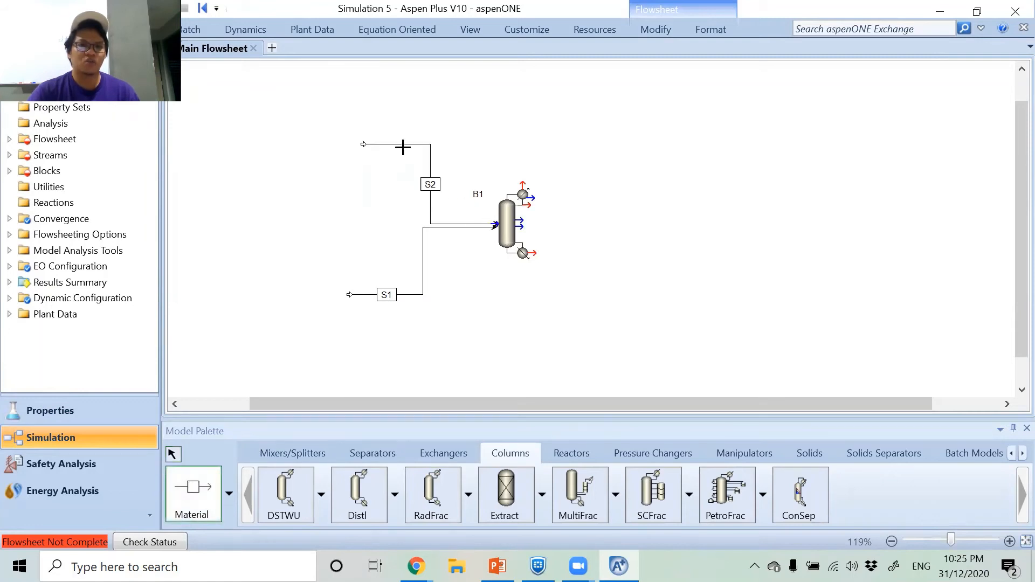
Step: Connect material product streams to the RadFrac column's overhead vapor outlet and bottoms outlet
{"action": "left_click", "coordinate": [523, 183]}
{"action": "left_click", "coordinate": [641, 126]}
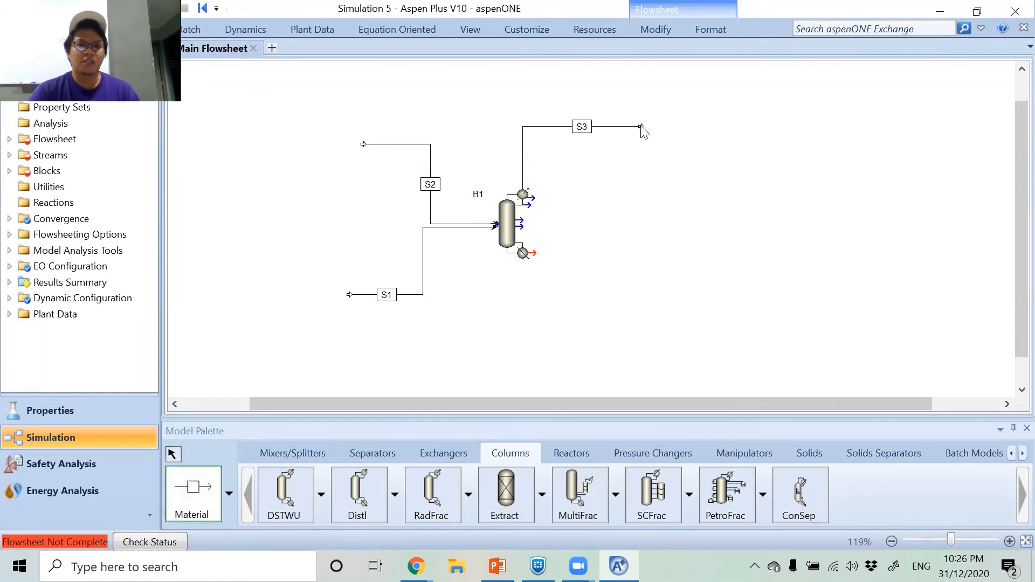
{"action": "left_click", "coordinate": [531, 253]}
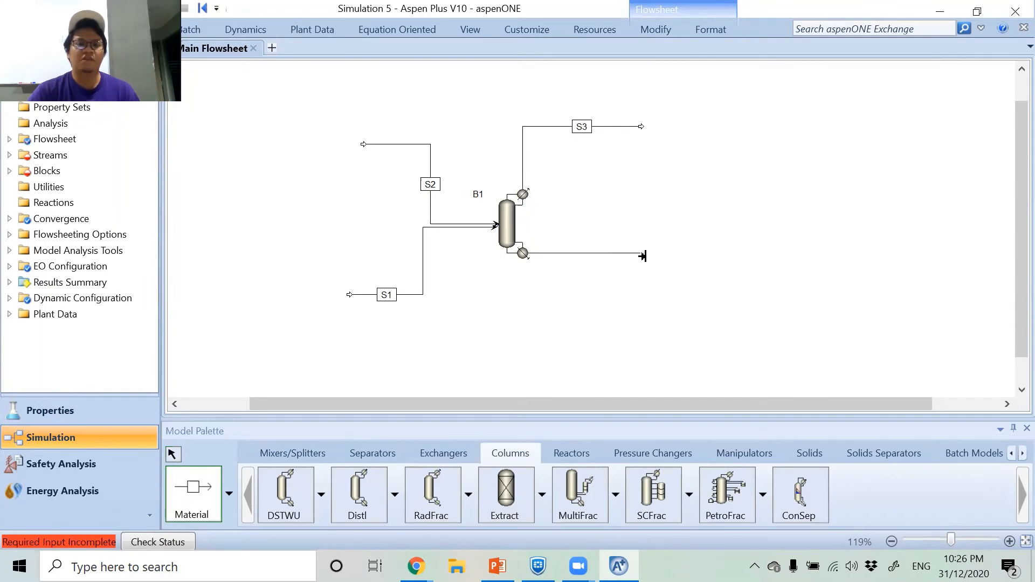
{"action": "left_click", "coordinate": [643, 256]}
{"action": "right_click", "coordinate": [566, 312]}
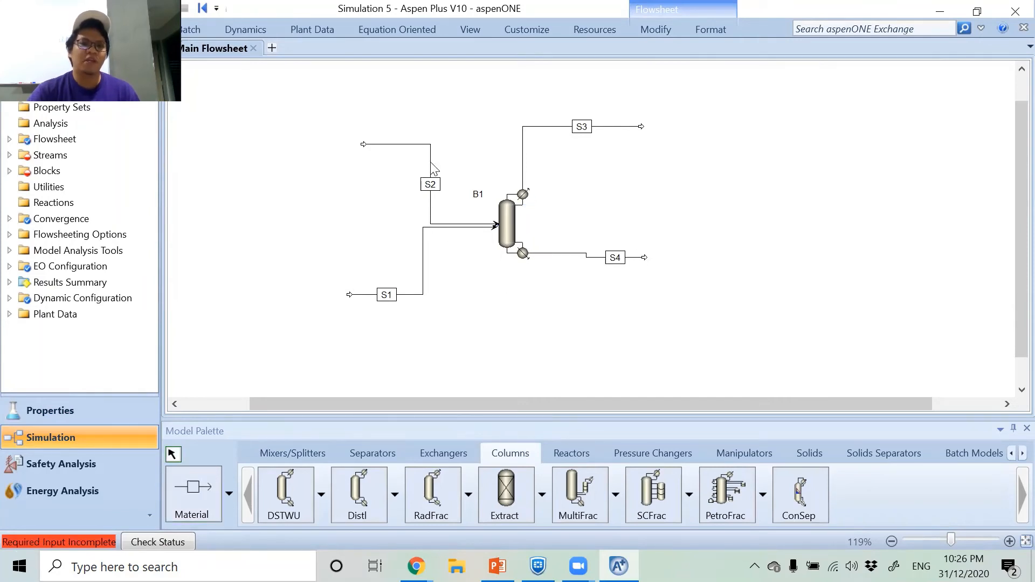
Step: Rename the upper feed stream S2 as GASIN-1
{"action": "right_click", "coordinate": [430, 162]}
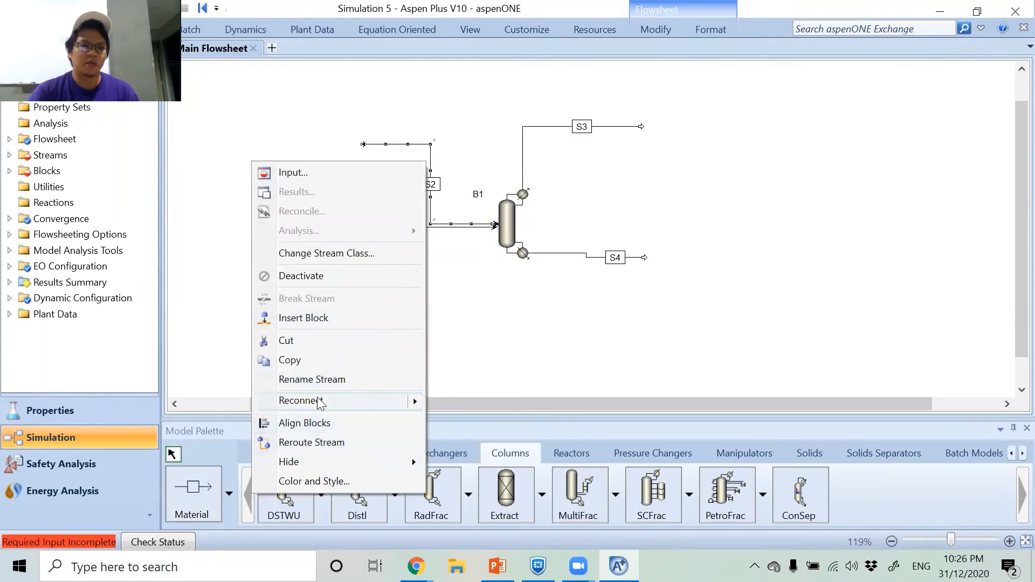
{"action": "left_click", "coordinate": [323, 381]}
{"action": "type", "text": "GAS"}
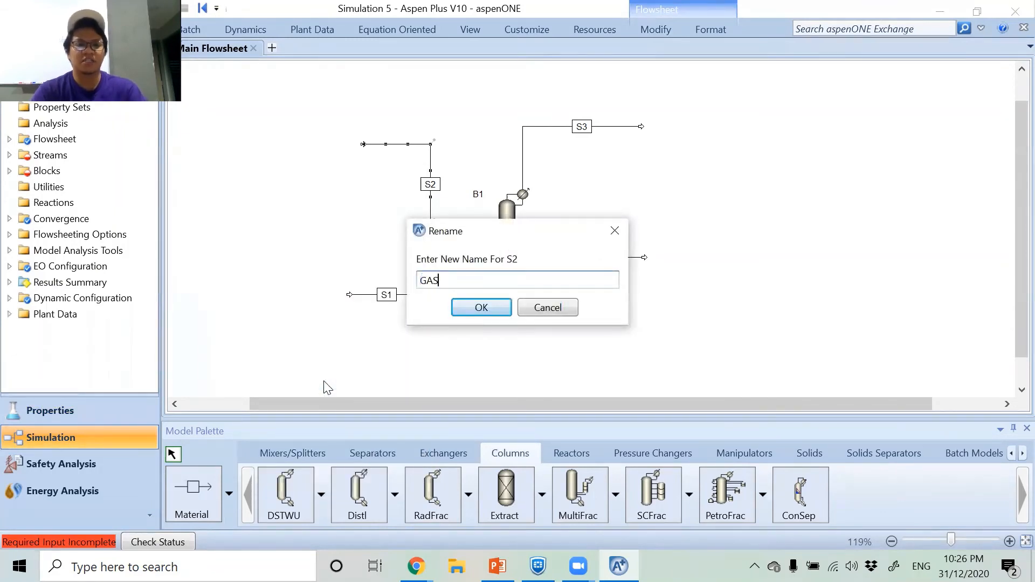
{"action": "type", "text": "IN-1"}
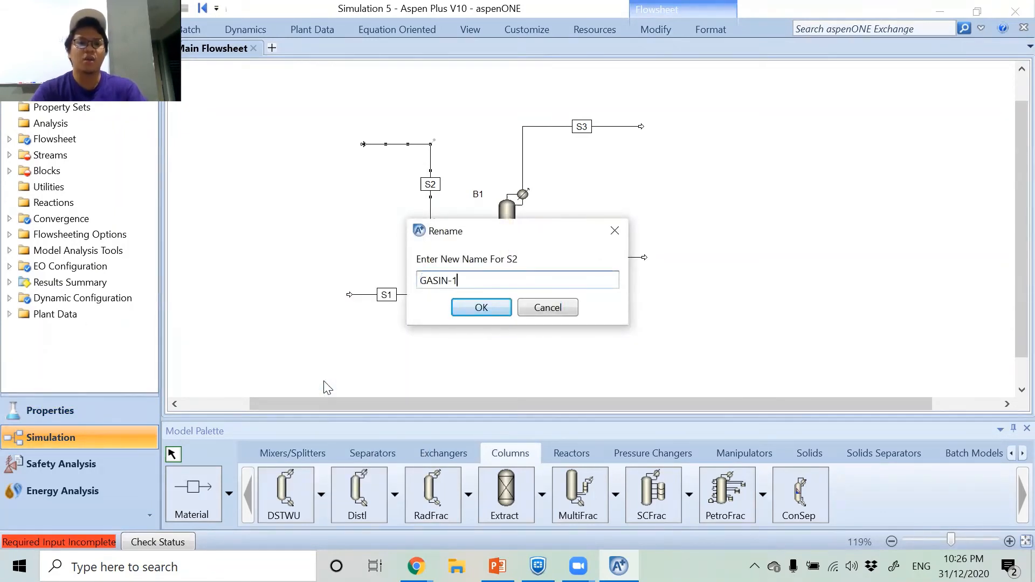
{"action": "key", "text": "Return"}
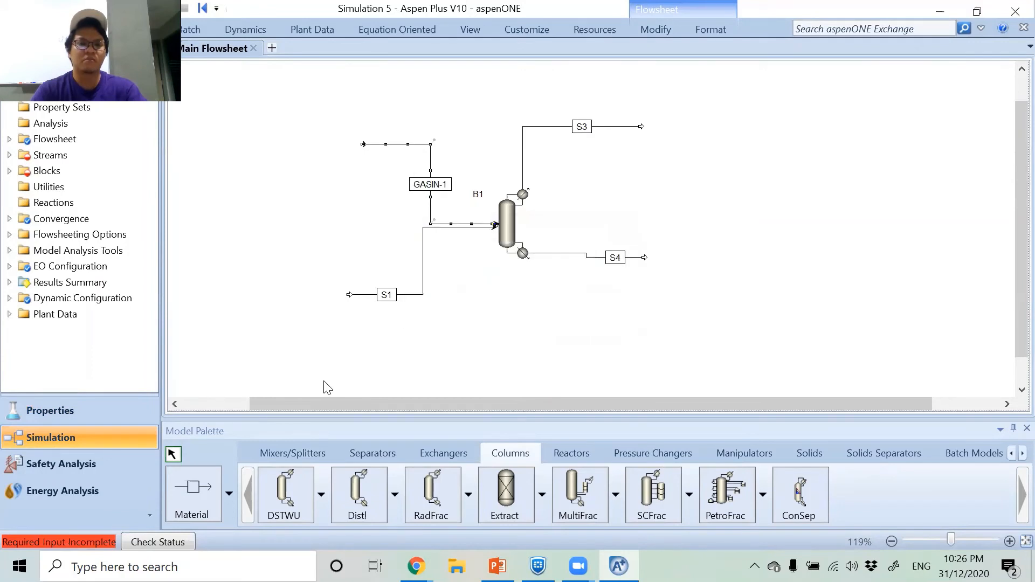
Step: Rename the lower feed stream S1 as SLURRY-1
{"action": "right_click", "coordinate": [412, 302]}
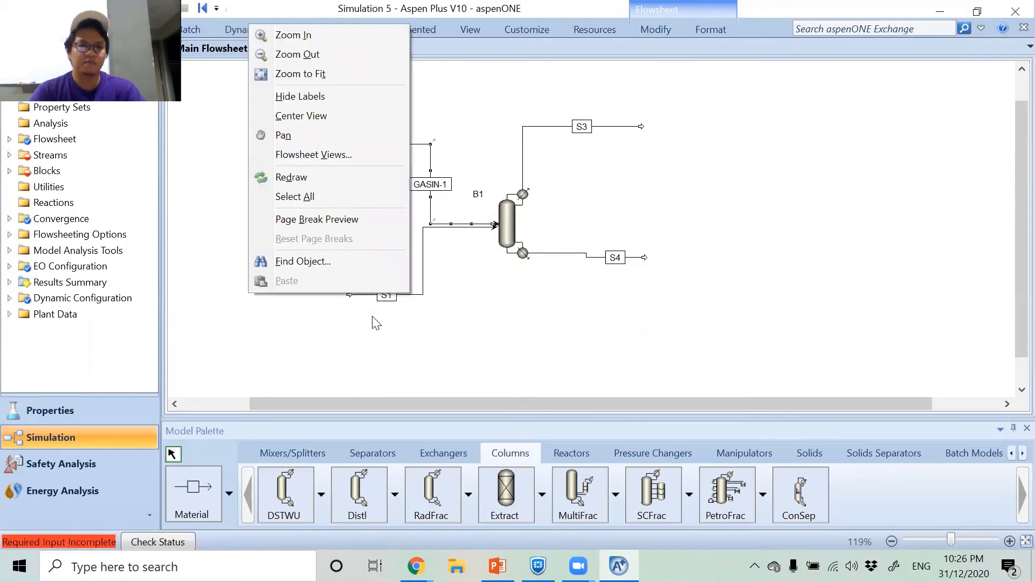
{"action": "left_click", "coordinate": [390, 320]}
{"action": "right_click", "coordinate": [387, 295]}
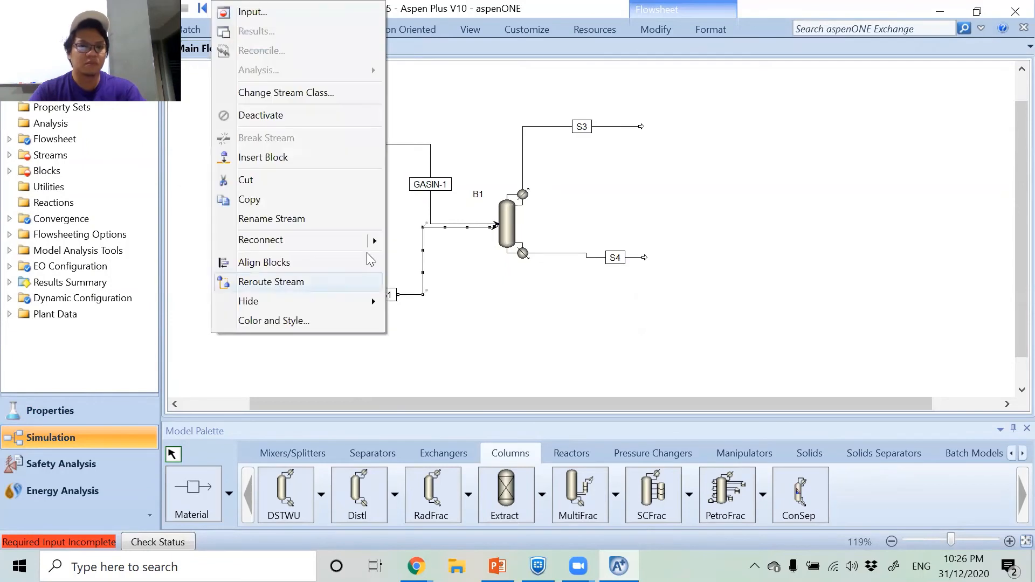
{"action": "left_click", "coordinate": [340, 222]}
{"action": "type", "text": "SLU"}
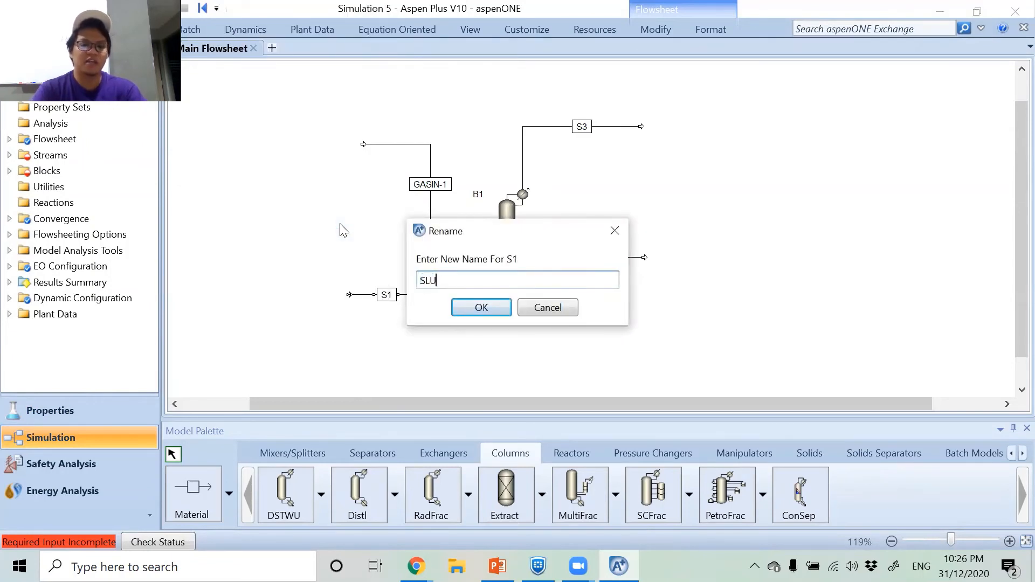
{"action": "type", "text": "RRY-1"}
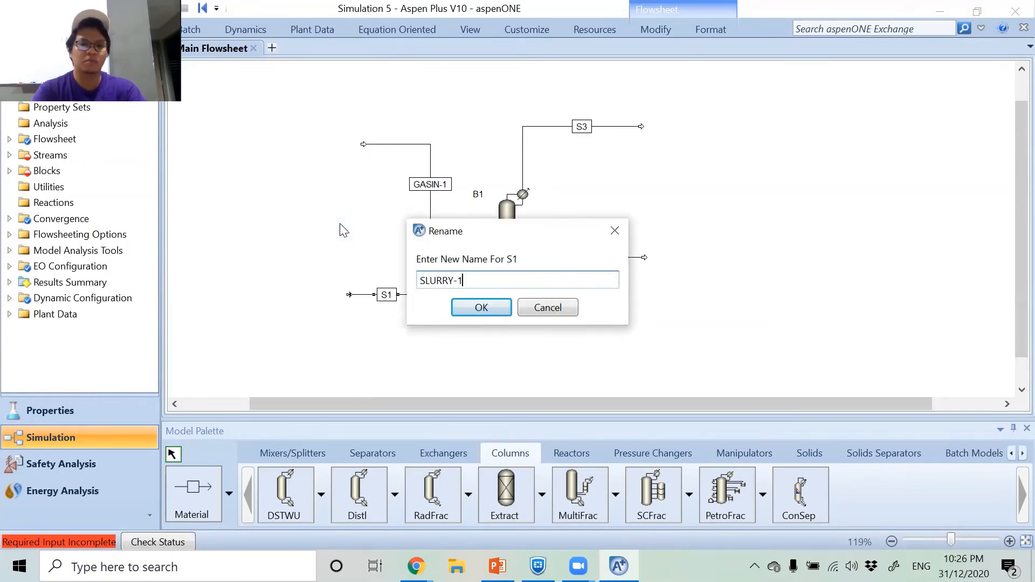
{"action": "key", "text": "Return"}
Step: Rename the overhead product stream S3 as GASOUT-1
{"action": "right_click", "coordinate": [539, 127]}
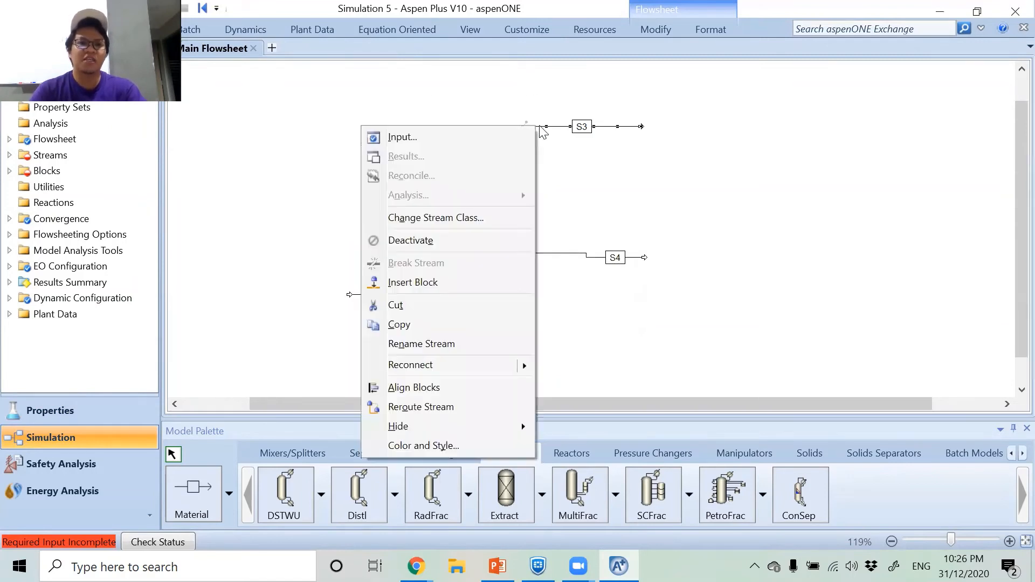
{"action": "left_click", "coordinate": [441, 348]}
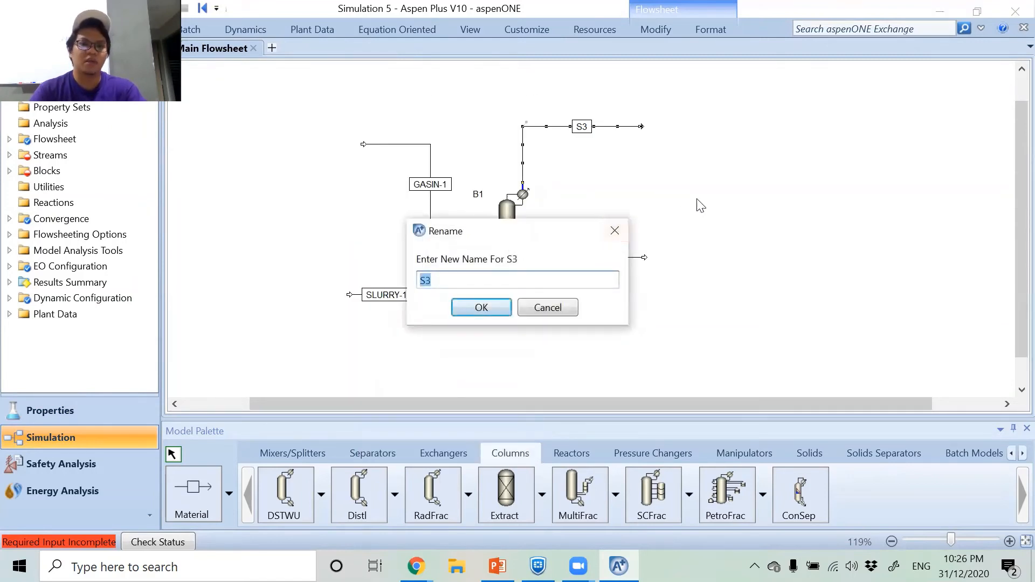
{"action": "type", "text": "GAS"}
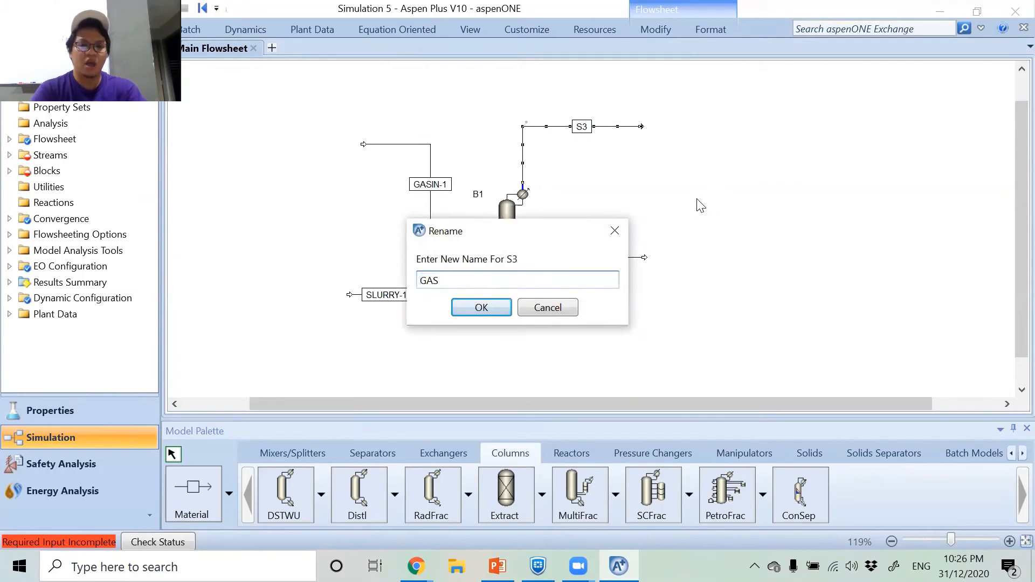
{"action": "type", "text": "OUT"}
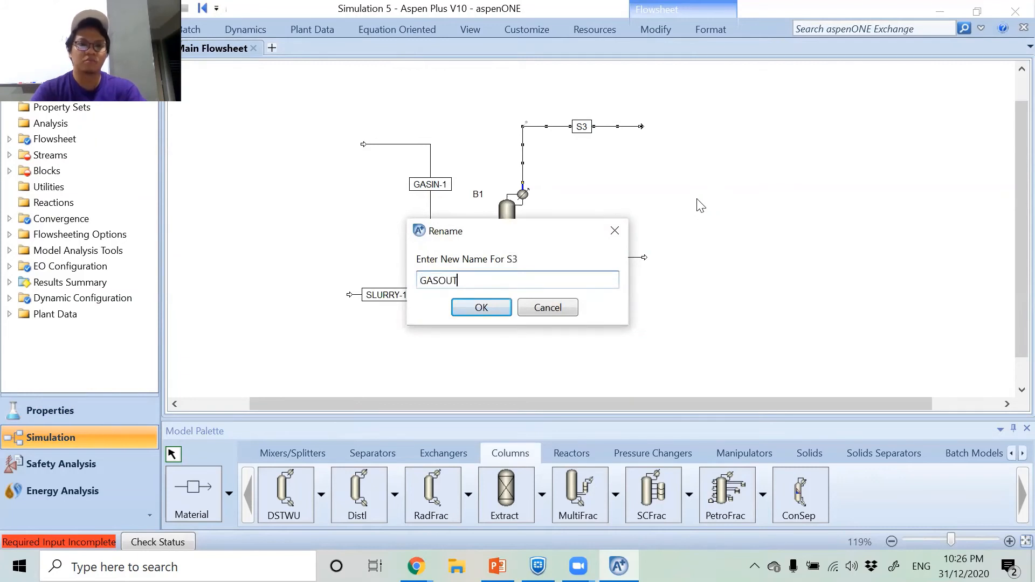
{"action": "key", "text": "Return"}
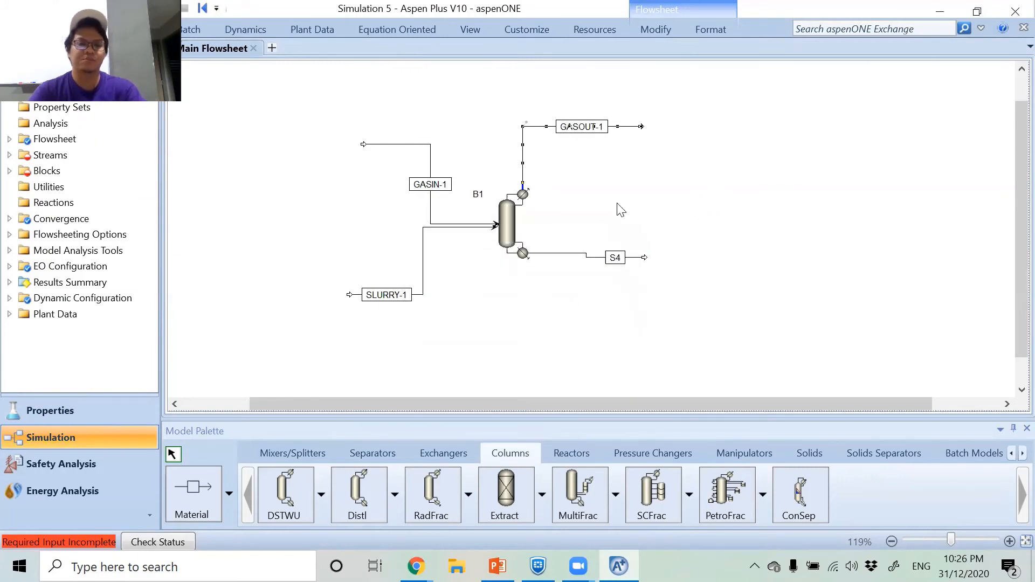
Step: Rename the bottoms product stream S4 as SLURRY-2
{"action": "right_click", "coordinate": [586, 257]}
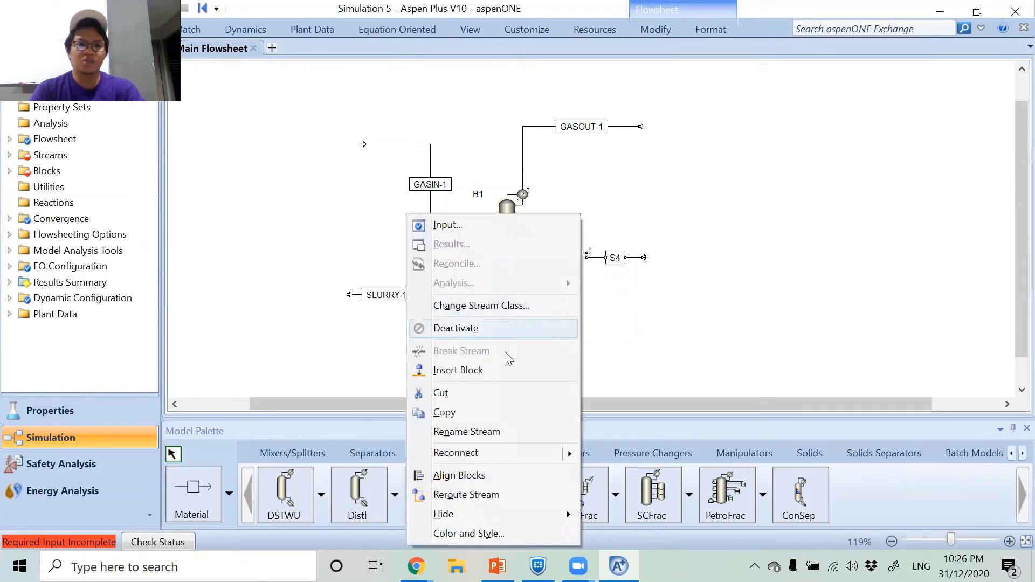
{"action": "left_click", "coordinate": [478, 437]}
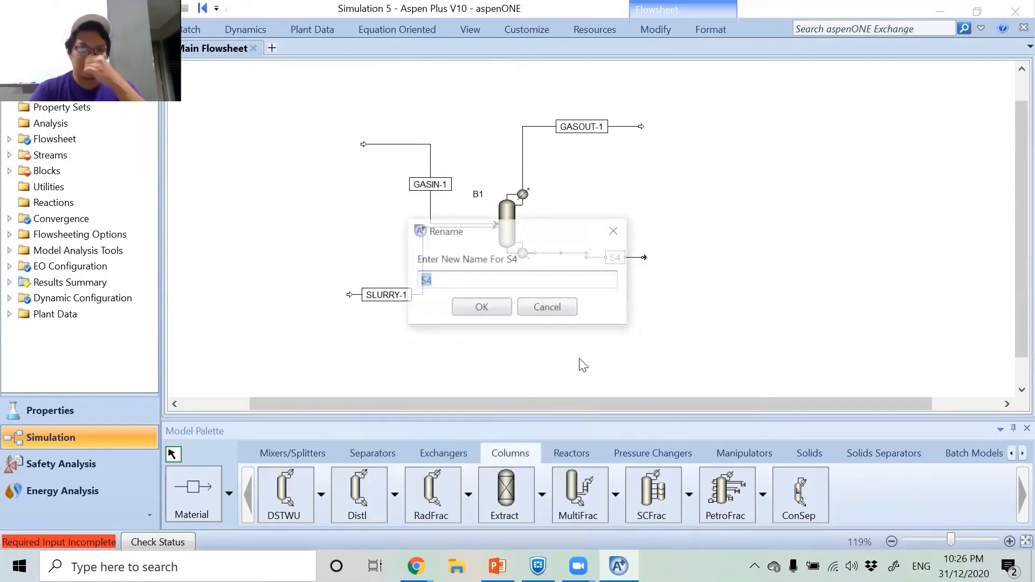
{"action": "type", "text": "SLURRY-2"}
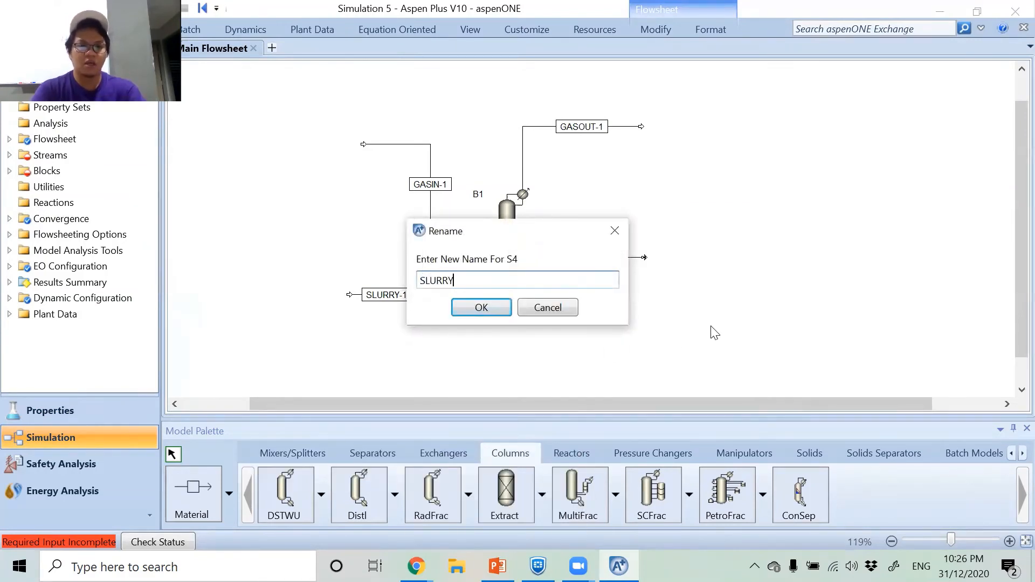
{"action": "key", "text": "Return"}
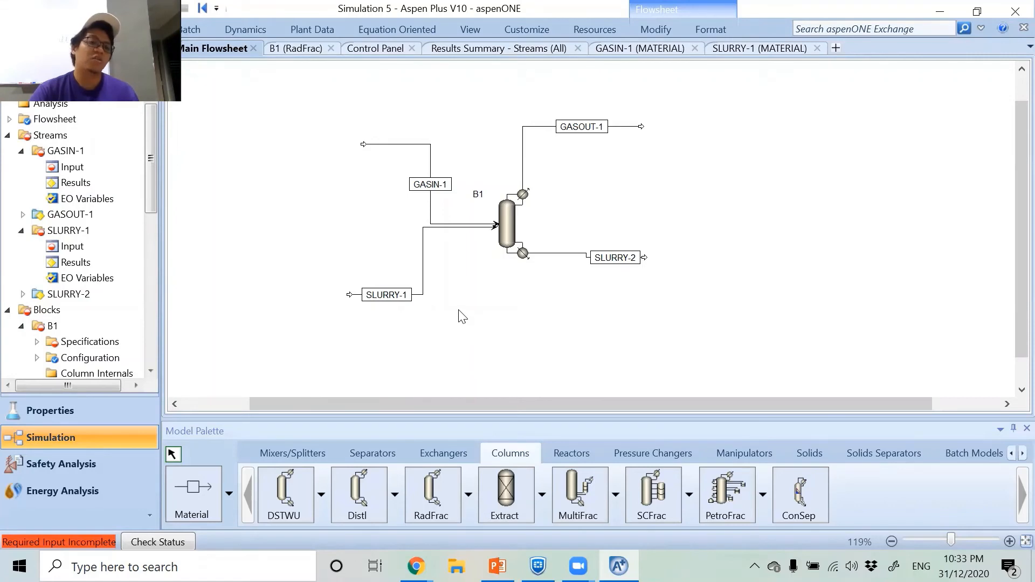
Step: Set the SLURRY-1 feed stream's temperature to 58 C and its pressure to 1 atm
{"action": "double_click", "coordinate": [424, 267]}
{"action": "left_click", "coordinate": [345, 169]}
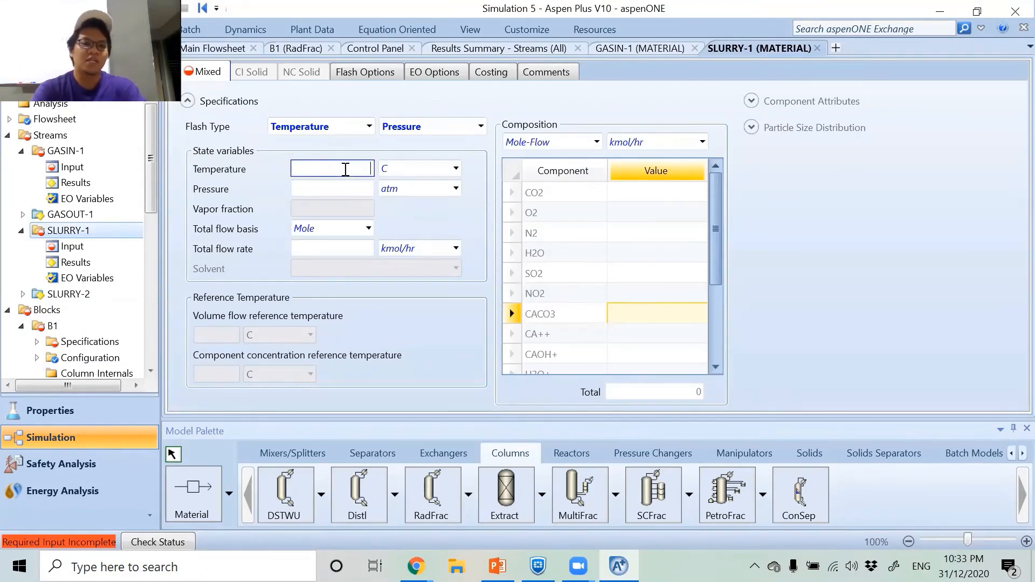
{"action": "type", "text": "58"}
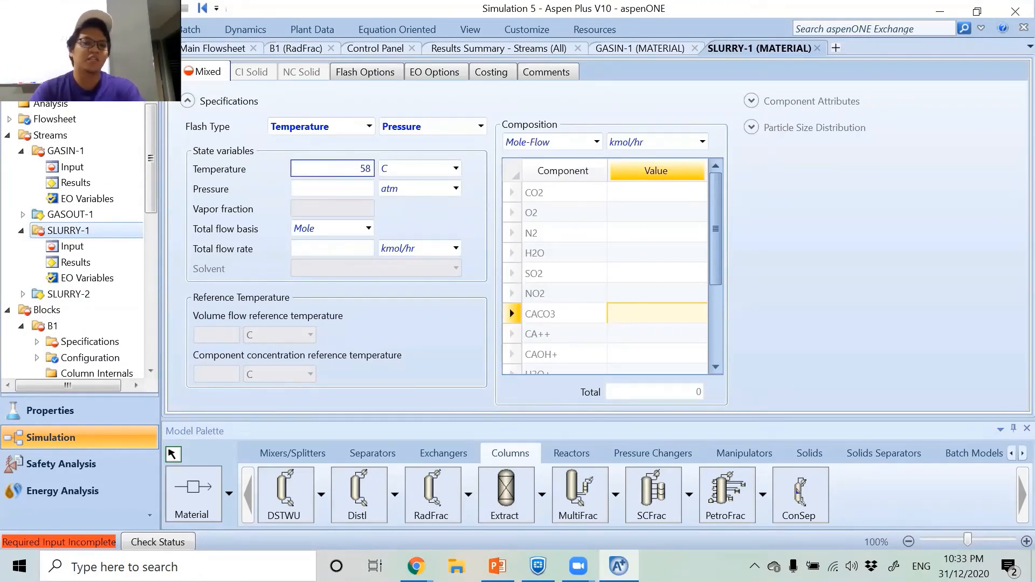
{"action": "left_click", "coordinate": [345, 187]}
{"action": "type", "text": "1"}
{"action": "left_click", "coordinate": [423, 221]}
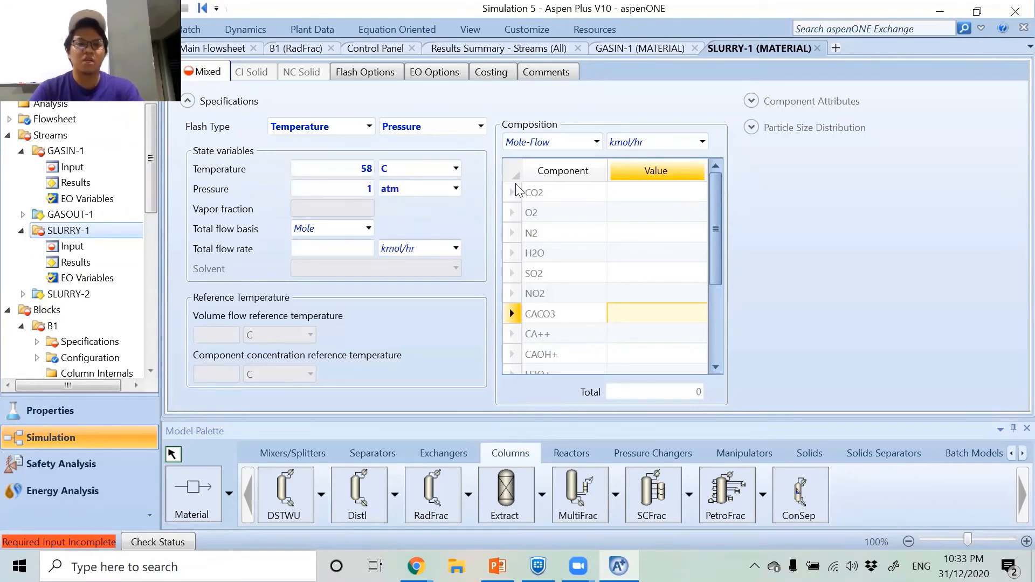
Step: Enter SLURRY-1 mole flows of 0.029 kmol/hr for CACO3 and 232.65 kmol/hr for H2O, and close its input form
{"action": "left_click", "coordinate": [635, 323]}
{"action": "type", "text": "0."}
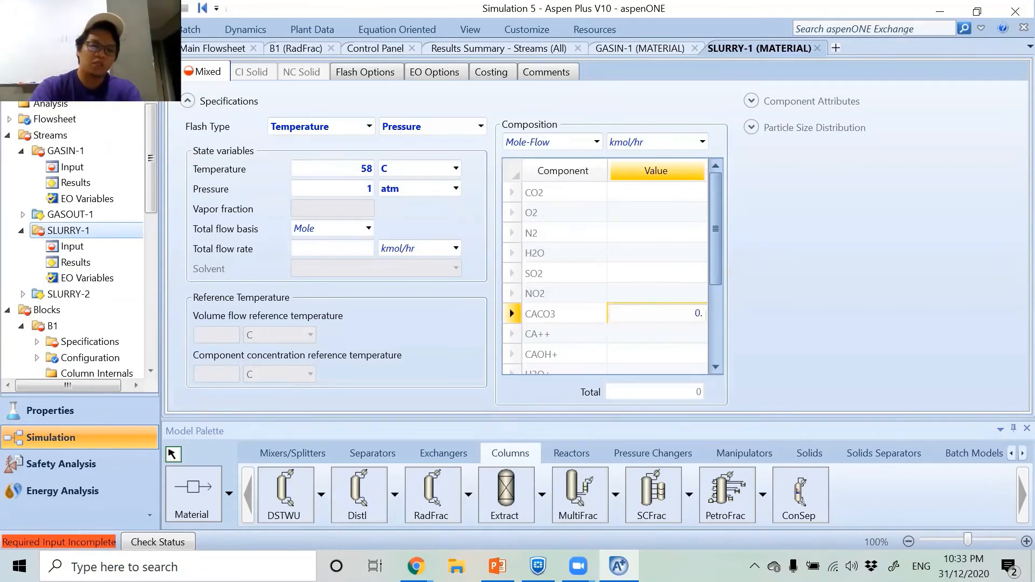
{"action": "type", "text": "0299"}
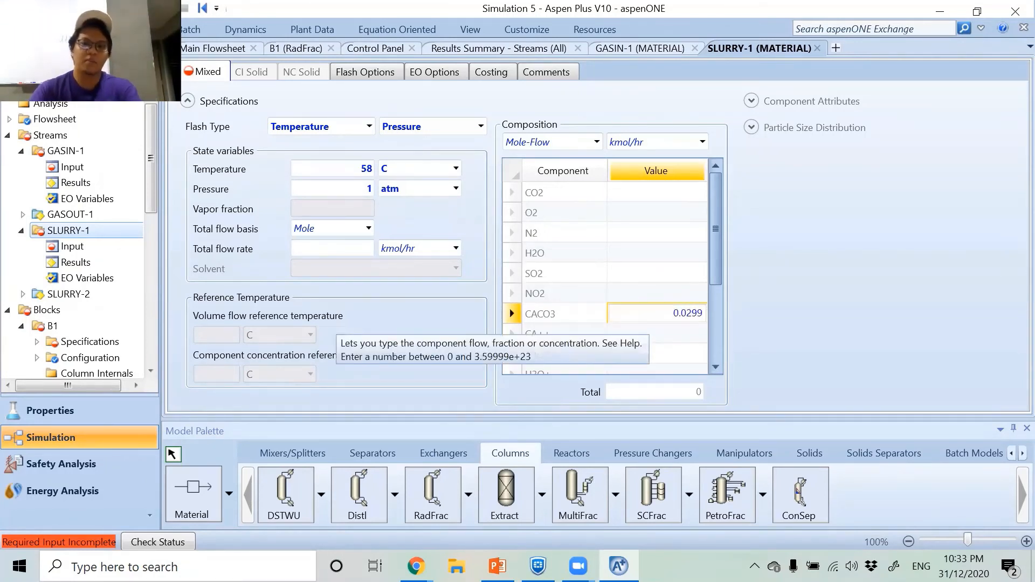
{"action": "key", "text": "BackSpace"}
{"action": "left_click", "coordinate": [779, 290]}
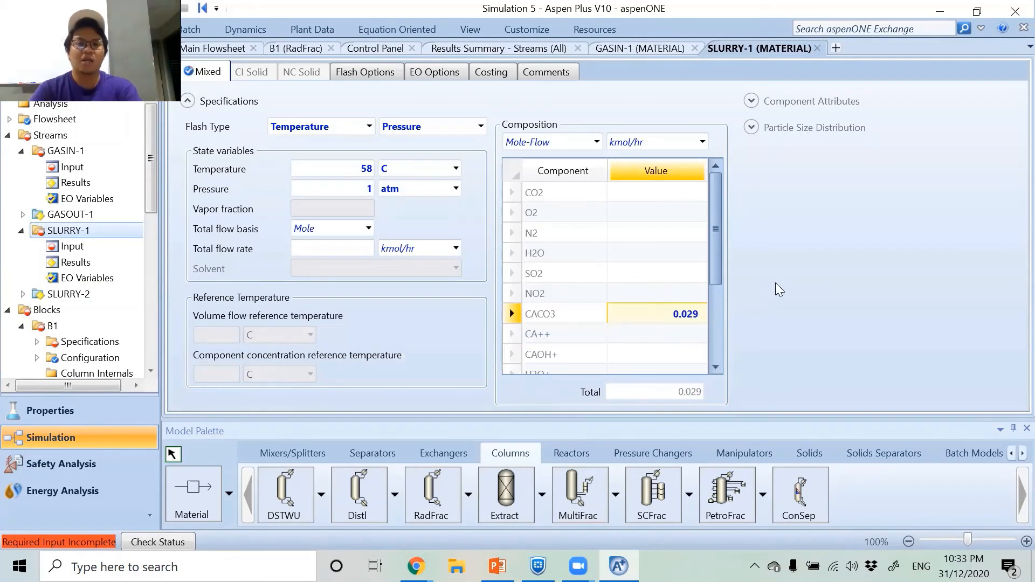
{"action": "left_click", "coordinate": [650, 253]}
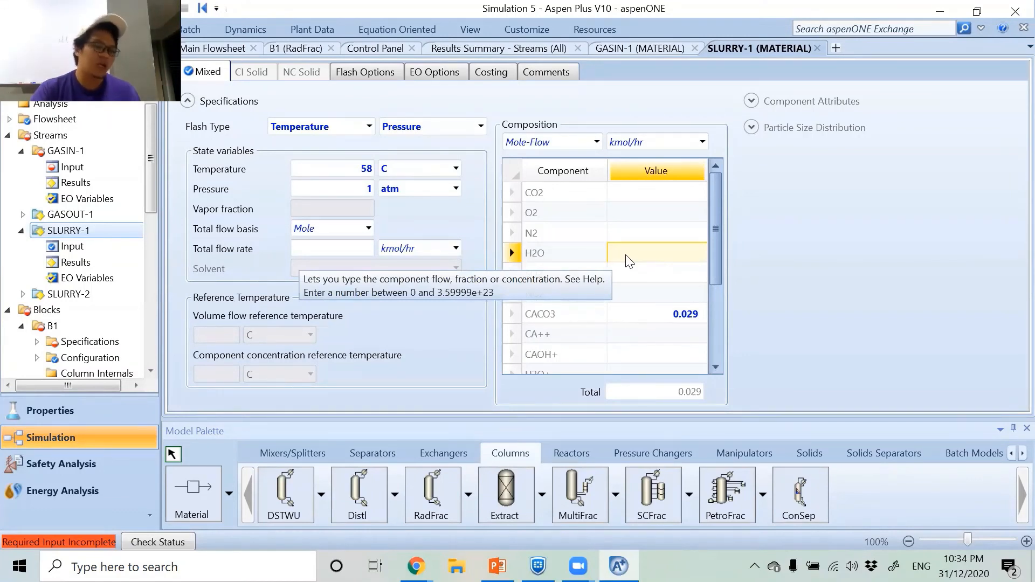
{"action": "type", "text": "232"}
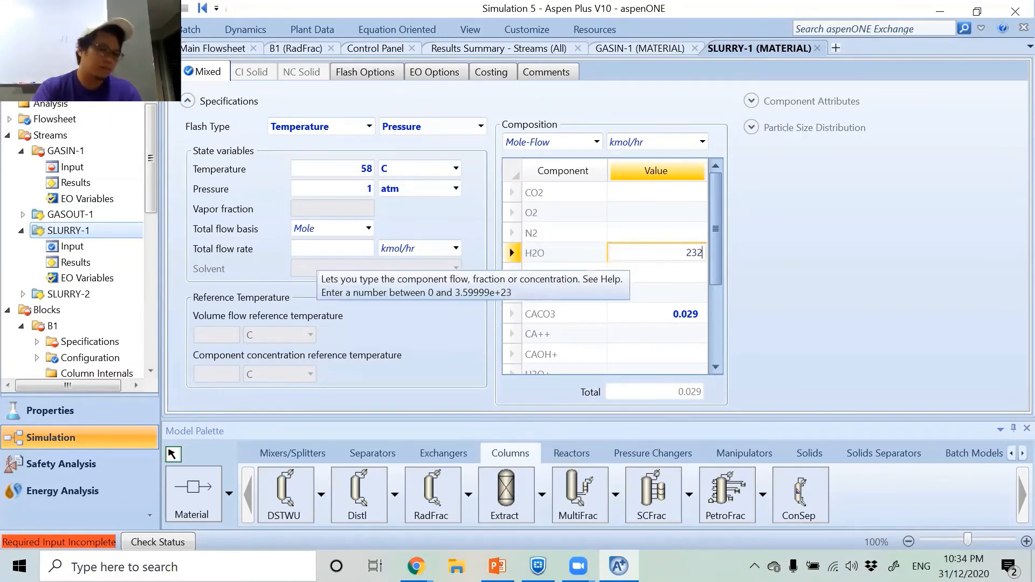
{"action": "type", "text": ".65"}
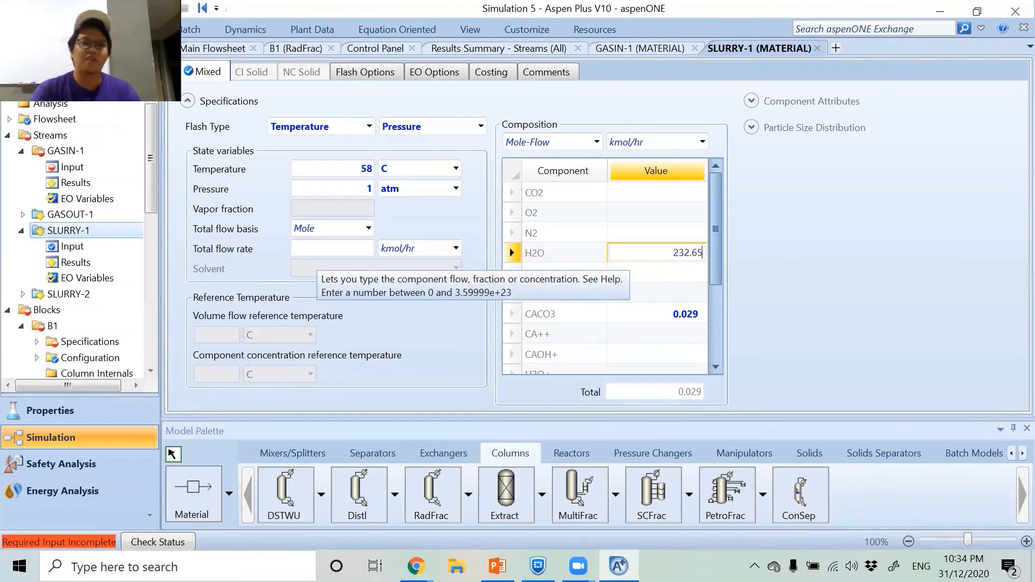
{"action": "key", "text": "Return"}
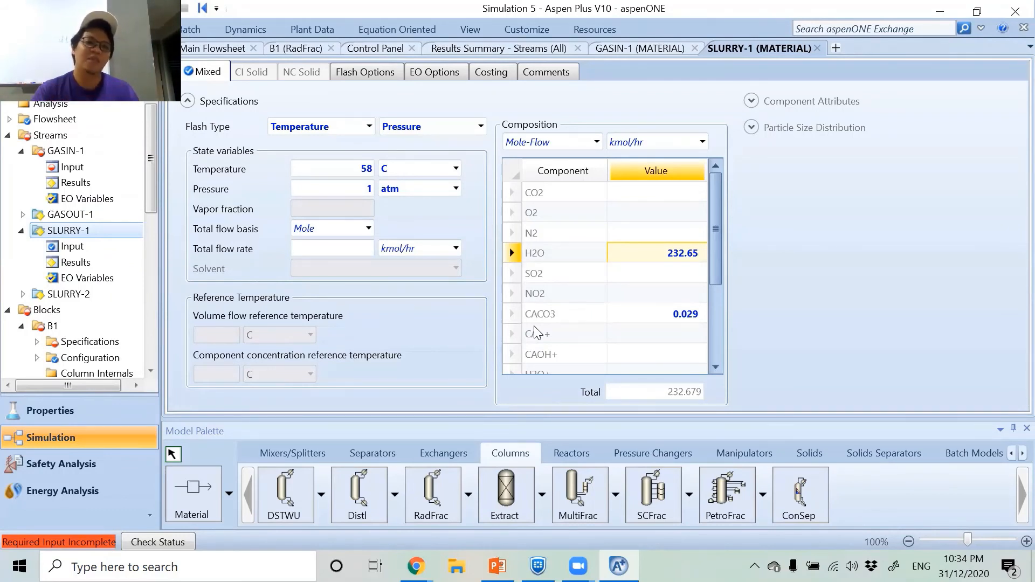
{"action": "left_click", "coordinate": [817, 48]}
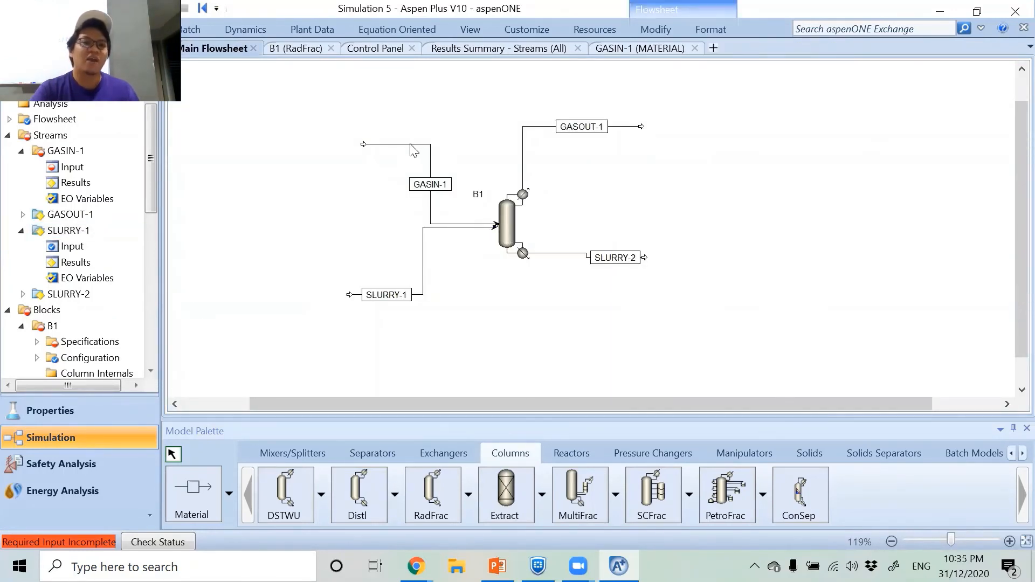
Step: Set the GASIN-1 feed stream's temperature to 160 C and its pressure to 1 atm
{"action": "double_click", "coordinate": [411, 145]}
{"action": "left_click", "coordinate": [343, 174]}
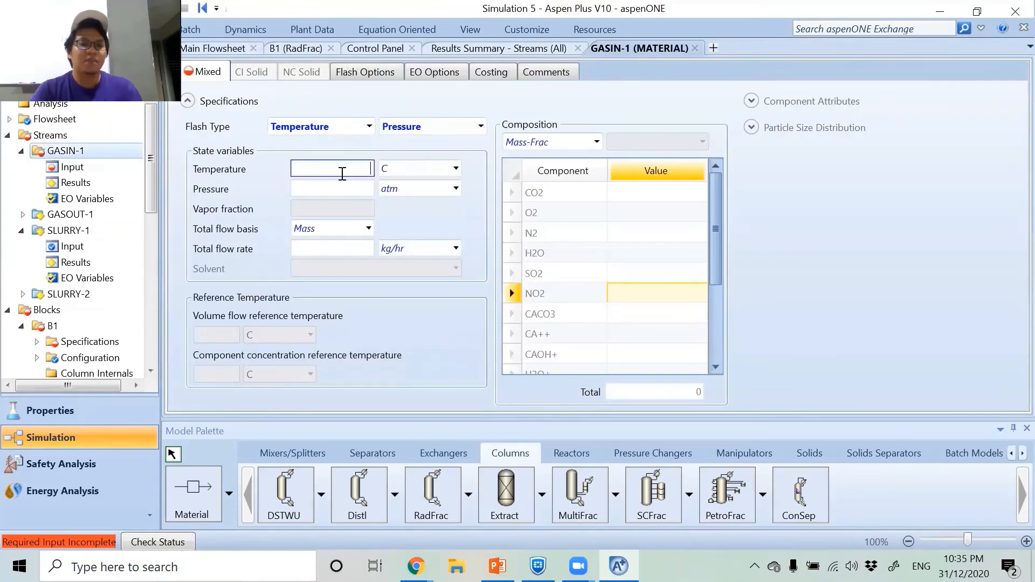
{"action": "type", "text": "160"}
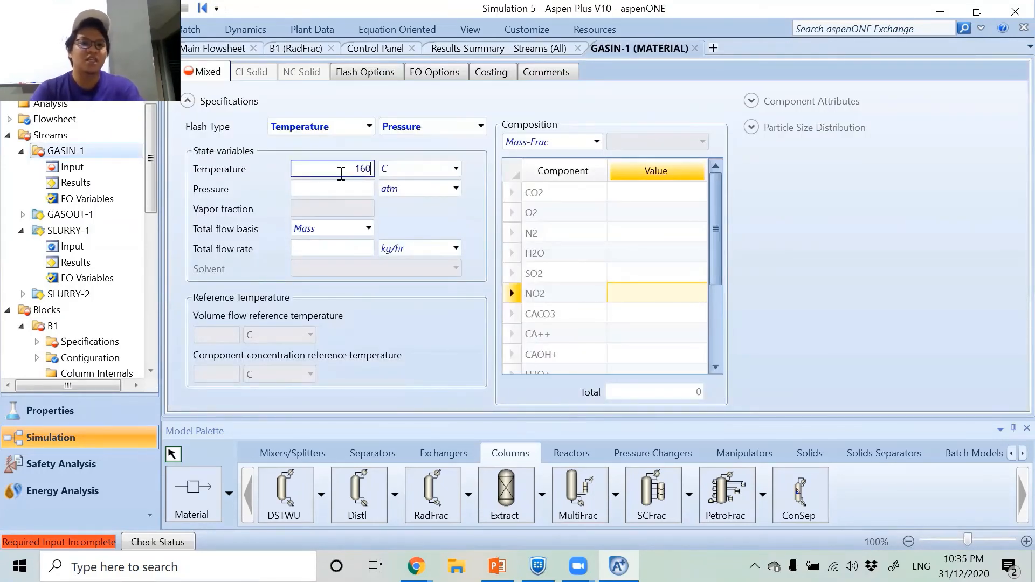
{"action": "left_click", "coordinate": [341, 187]}
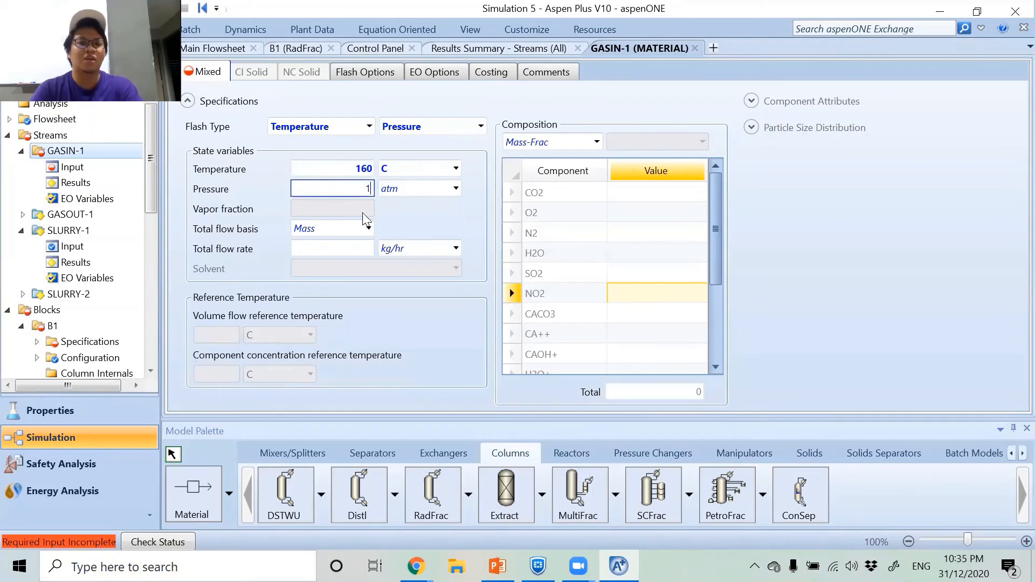
{"action": "type", "text": "1"}
{"action": "key", "text": "Return"}
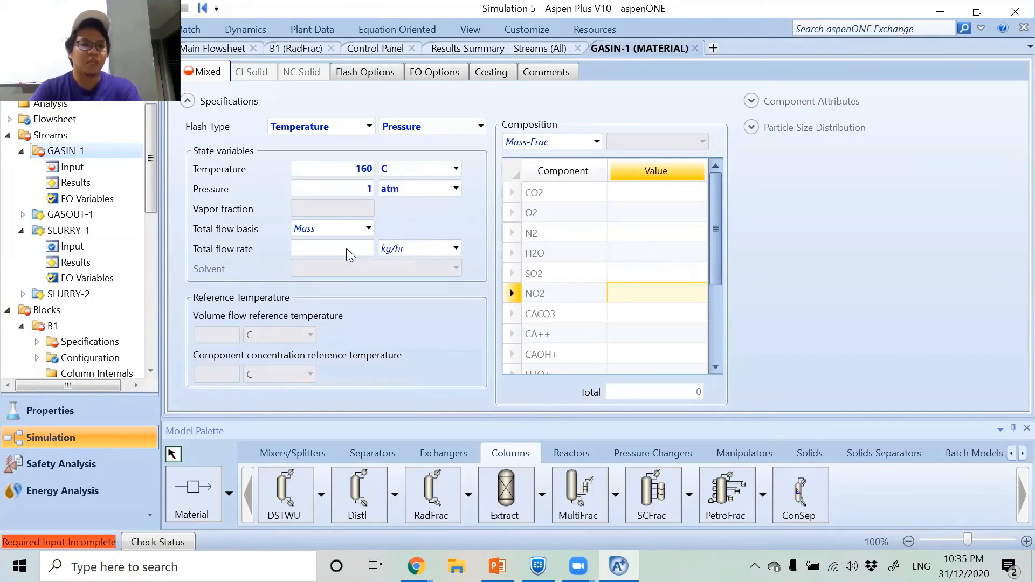
Step: Specify GASIN-1's total flow on a Volume basis as 501.8 cum/hr
{"action": "left_click", "coordinate": [368, 228]}
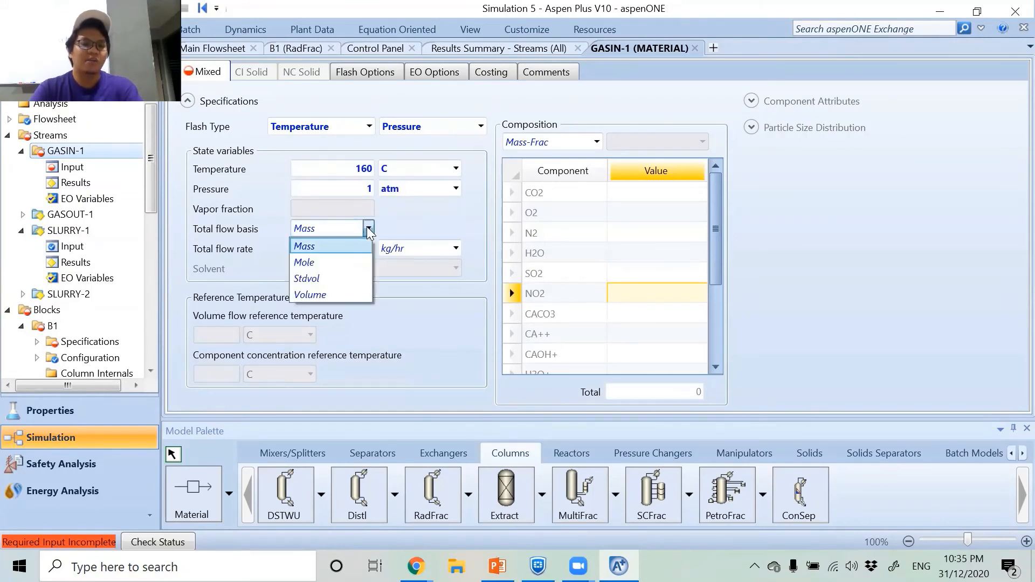
{"action": "left_click", "coordinate": [330, 294]}
{"action": "left_click", "coordinate": [324, 250]}
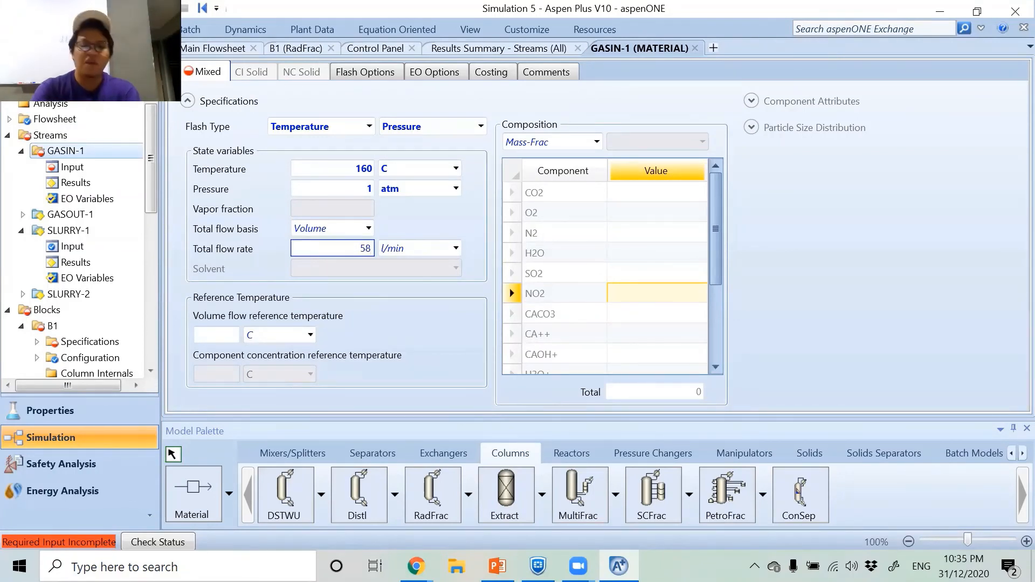
{"action": "key", "text": "BackSpace"}
{"action": "type", "text": "01."}
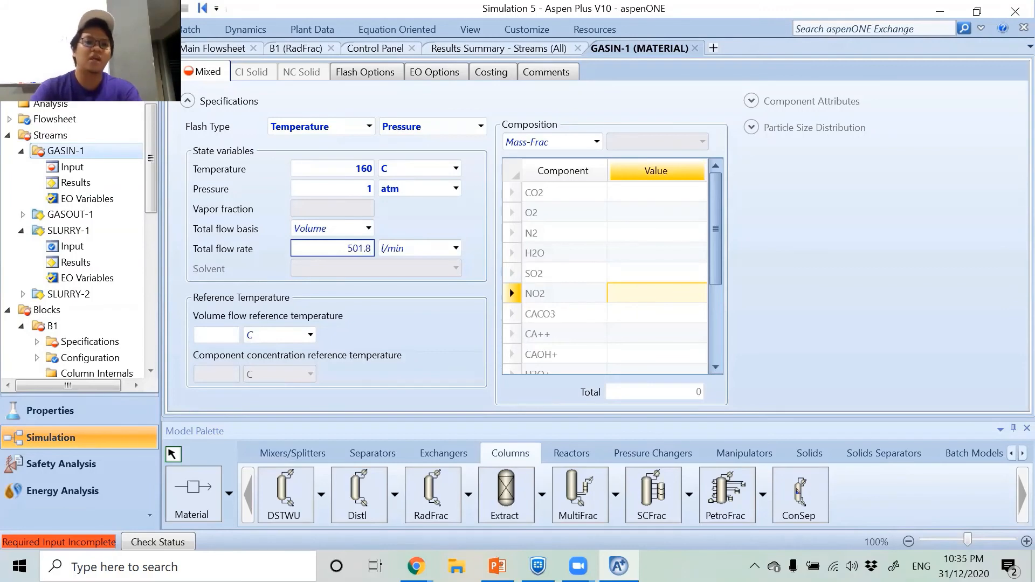
{"action": "left_click", "coordinate": [455, 249]}
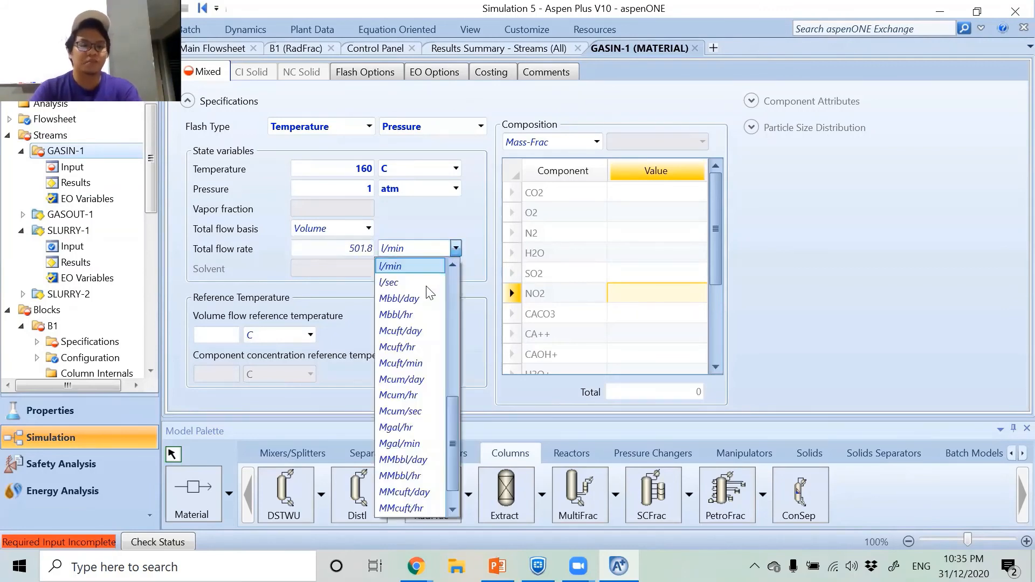
{"action": "scroll", "coordinate": [415, 328], "scroll_direction": "up", "scroll_amount": 1}
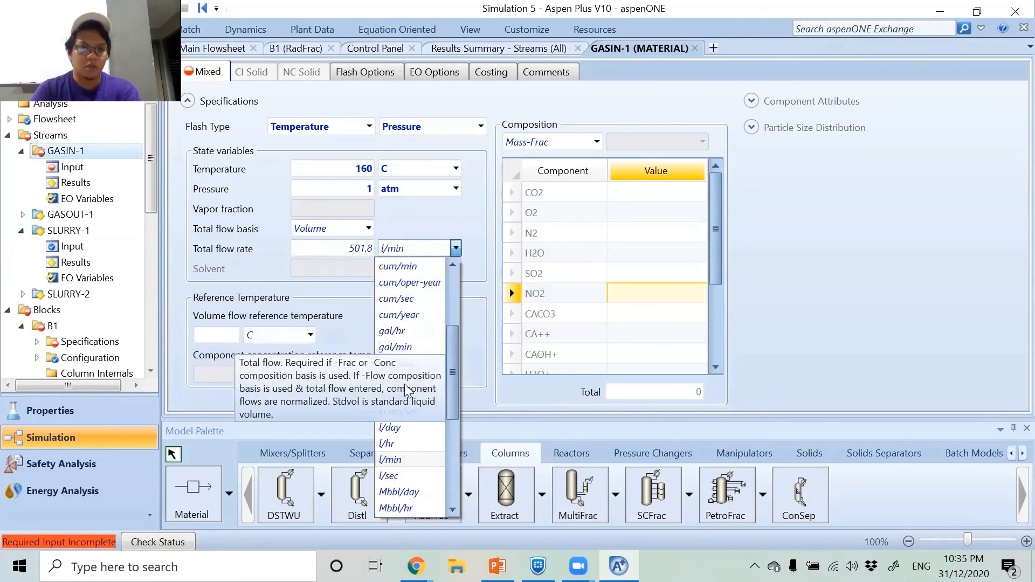
{"action": "scroll", "coordinate": [413, 372], "scroll_direction": "up", "scroll_amount": 1}
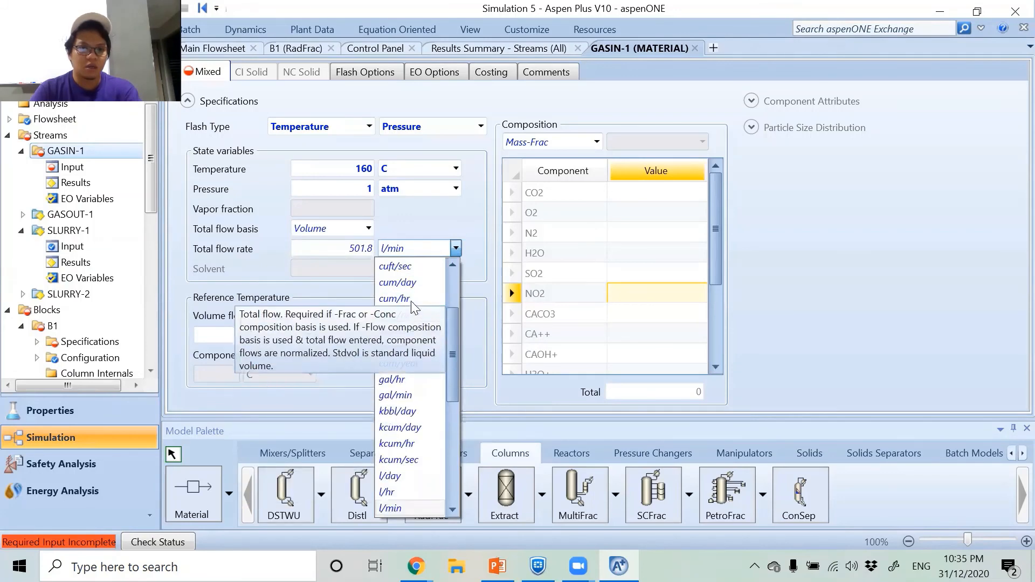
{"action": "left_click", "coordinate": [414, 300]}
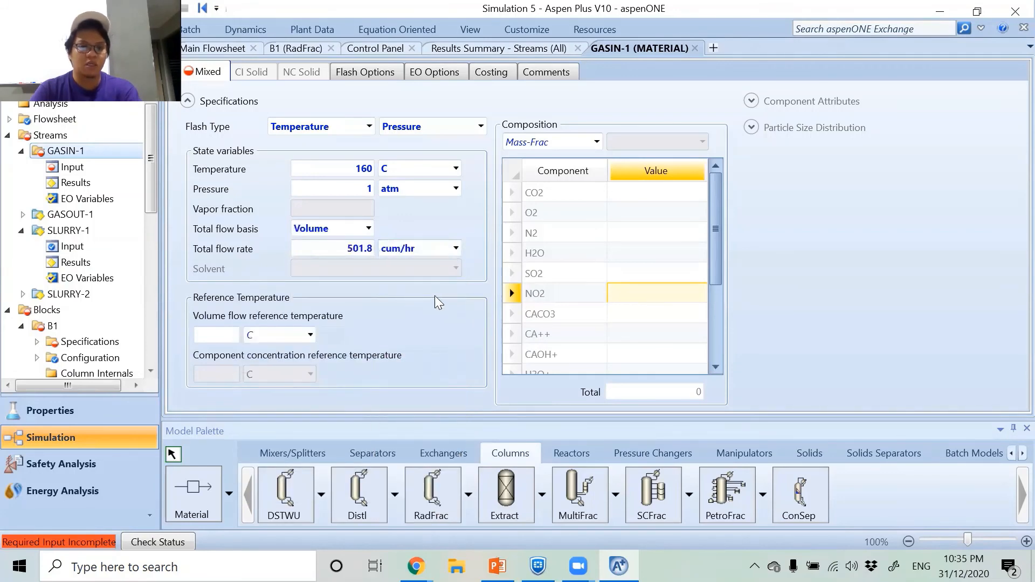
Step: Switch GASIN-1's composition basis to Mole-Frac and enter 0.13 for CO2 and 0.06 for O2
{"action": "left_click", "coordinate": [596, 142]}
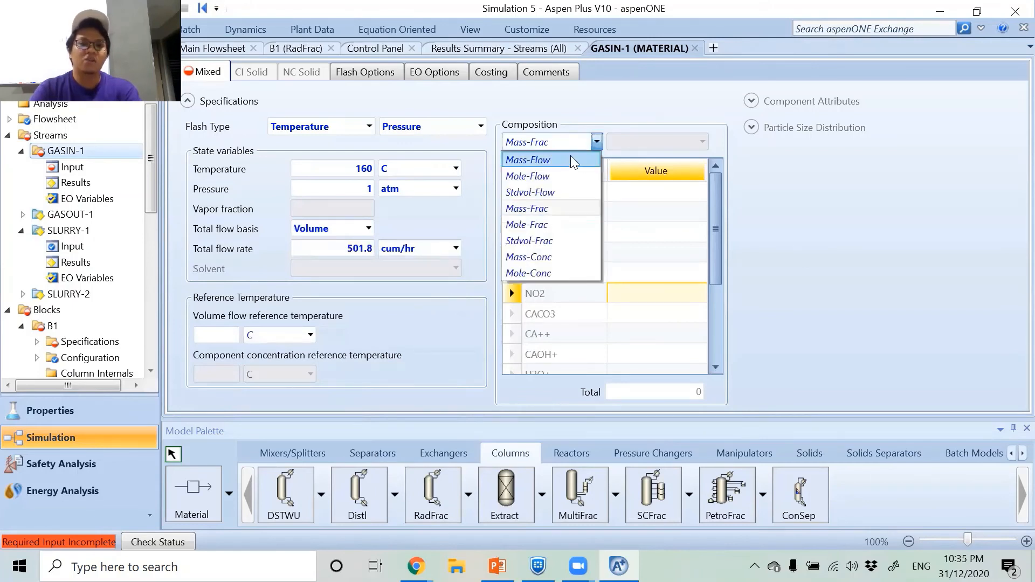
{"action": "left_click", "coordinate": [546, 225]}
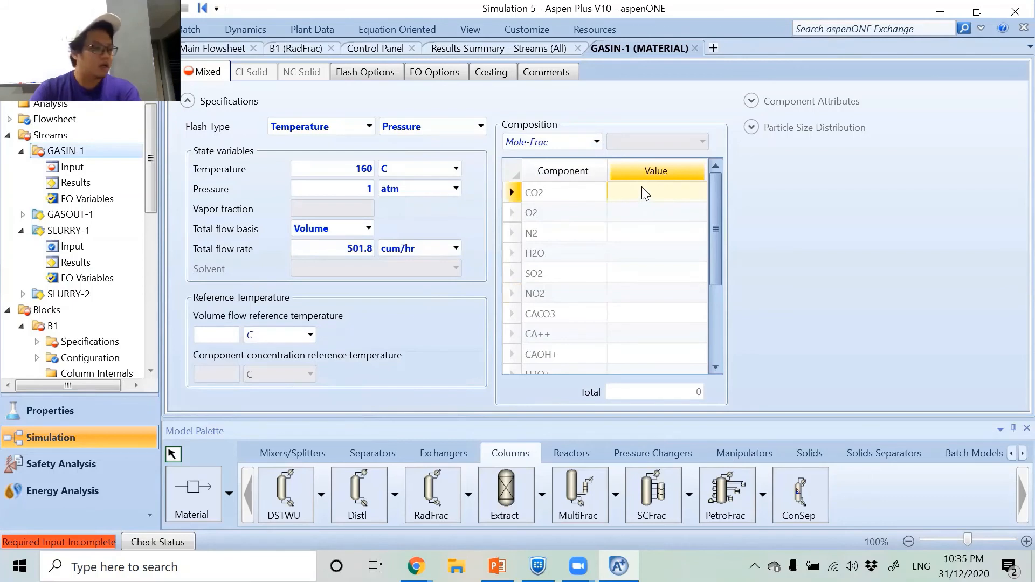
{"action": "type", "text": "0.13"}
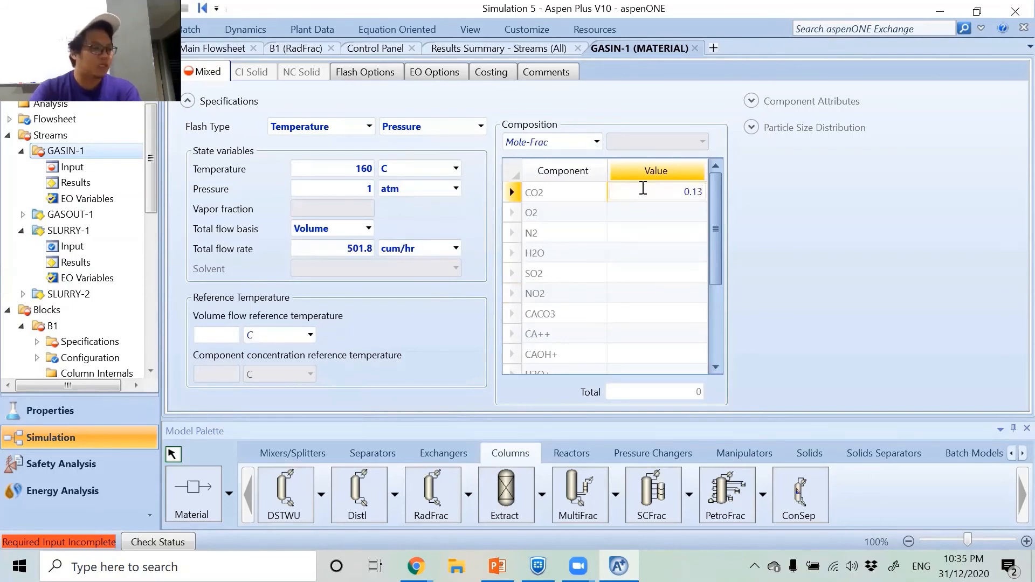
{"action": "key", "text": "Return"}
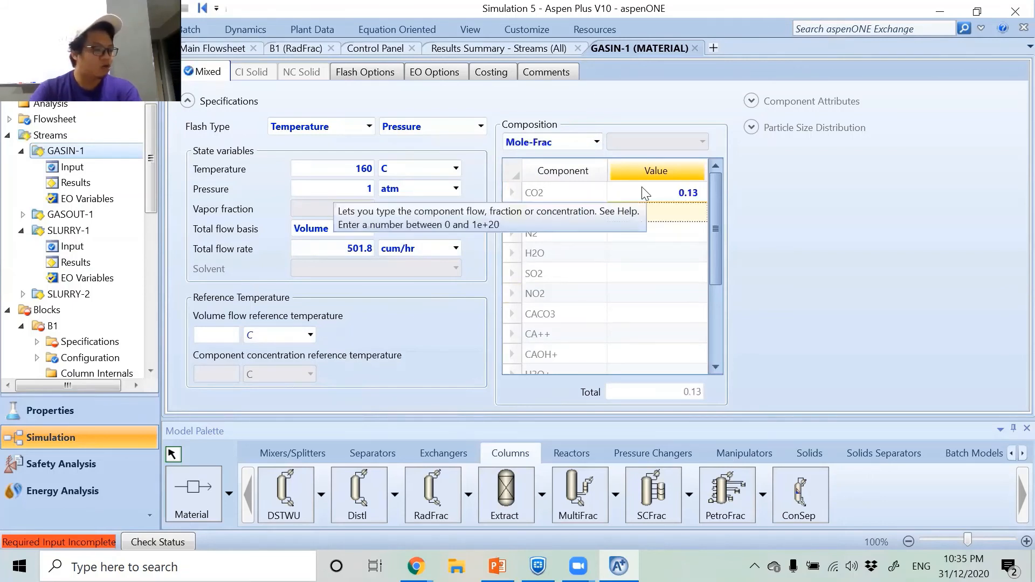
{"action": "type", "text": "0.06"}
{"action": "key", "text": "Return"}
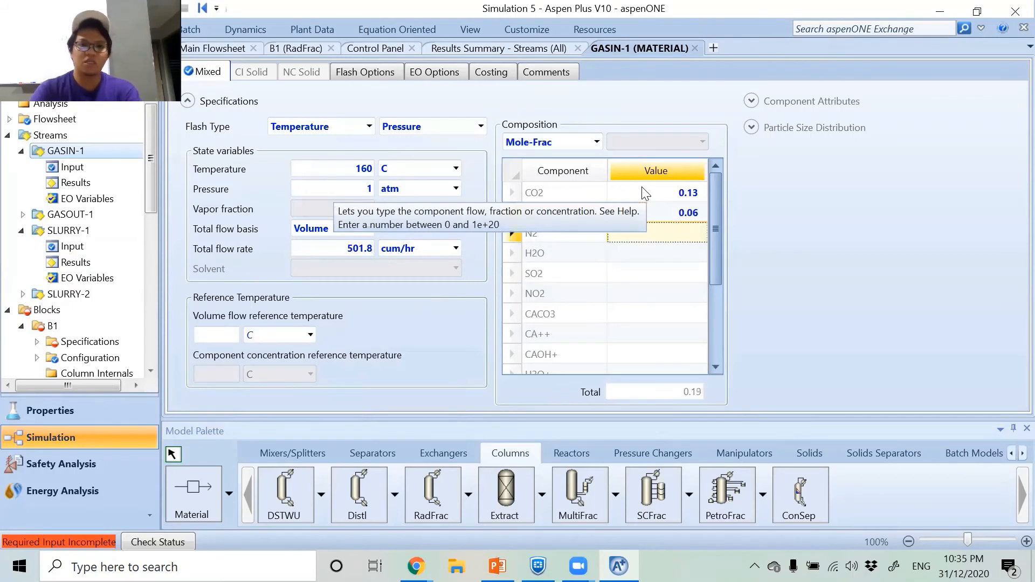
Step: Enter GASIN-1 mole fractions of 0.707 for N2, 0.1 for H2O, 0.002 for SO2 and 0.001 for NO2, and close its input form
{"action": "type", "text": "0.7"}
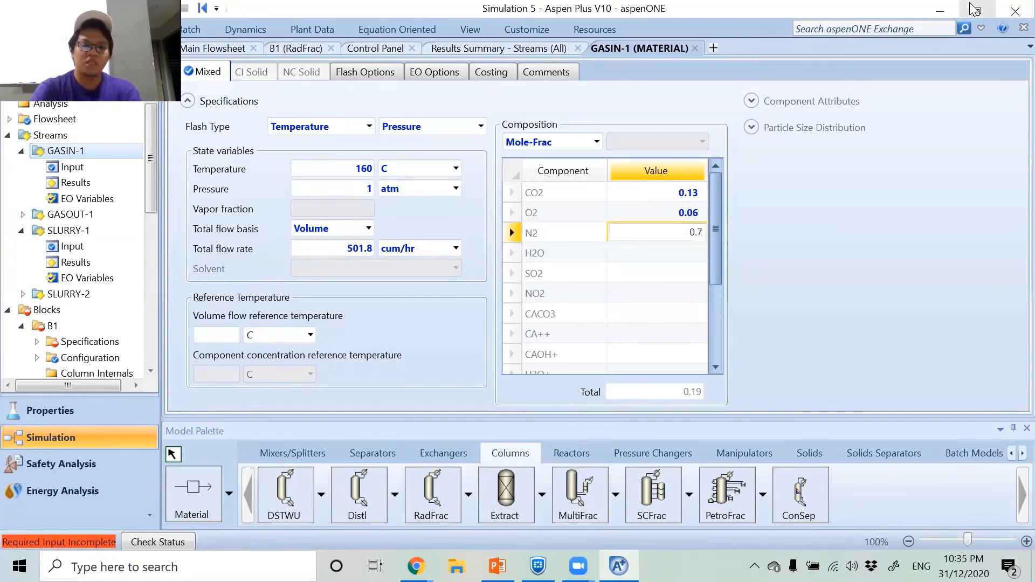
{"action": "type", "text": "07"}
{"action": "key", "text": "Return"}
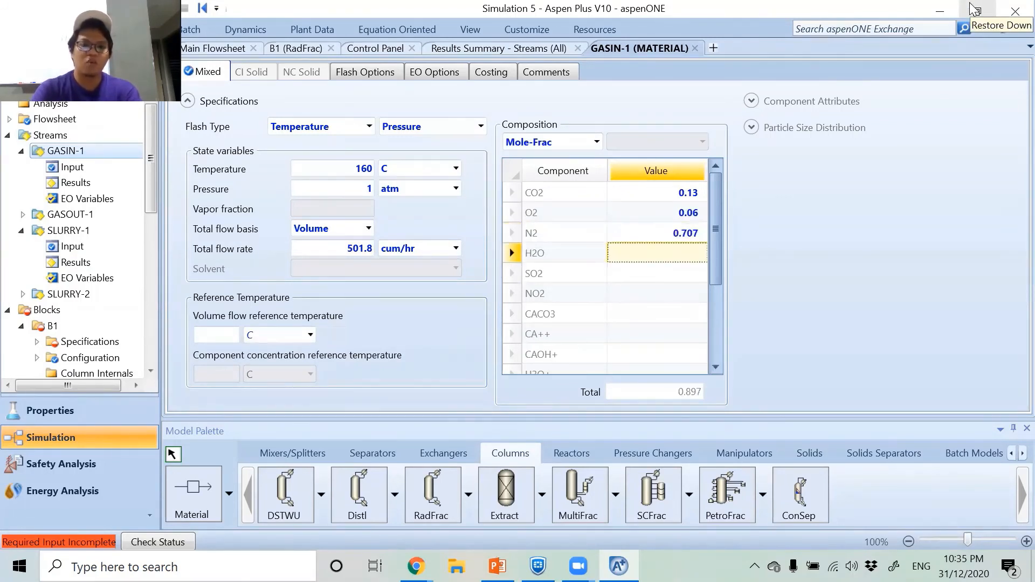
{"action": "type", "text": "0.1"}
{"action": "key", "text": "Return"}
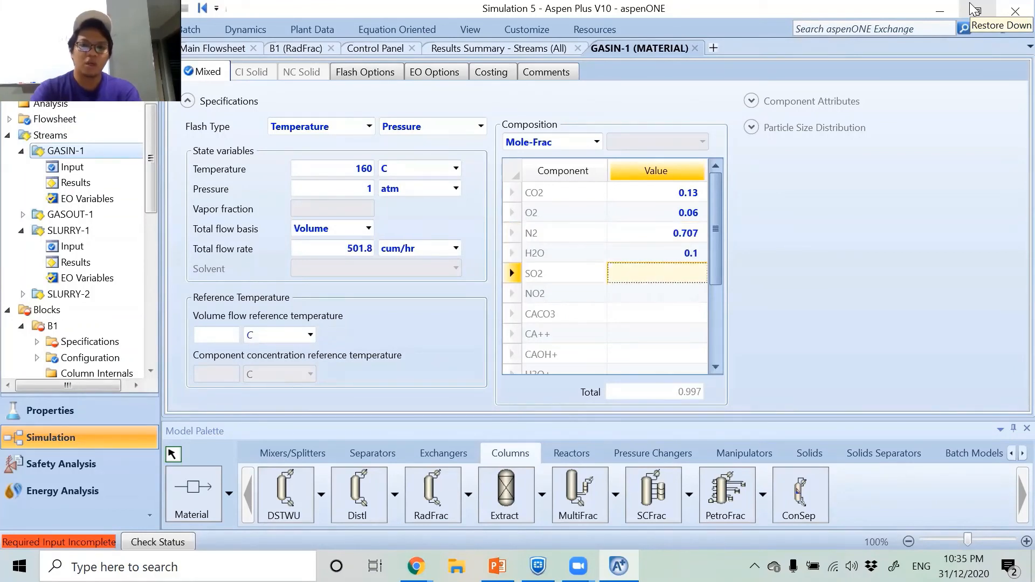
{"action": "type", "text": "0.002"}
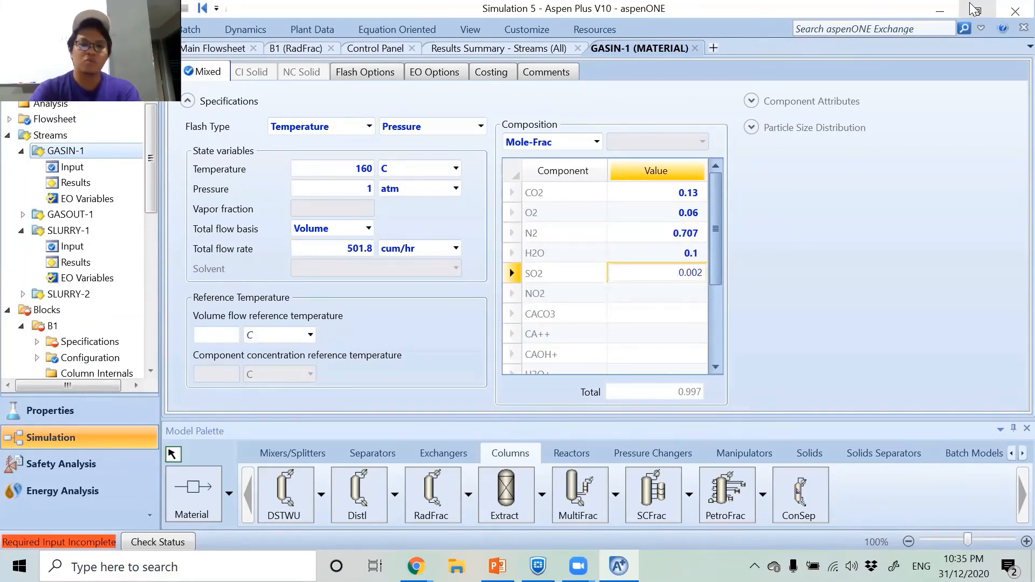
{"action": "key", "text": "Return"}
{"action": "type", "text": "0"}
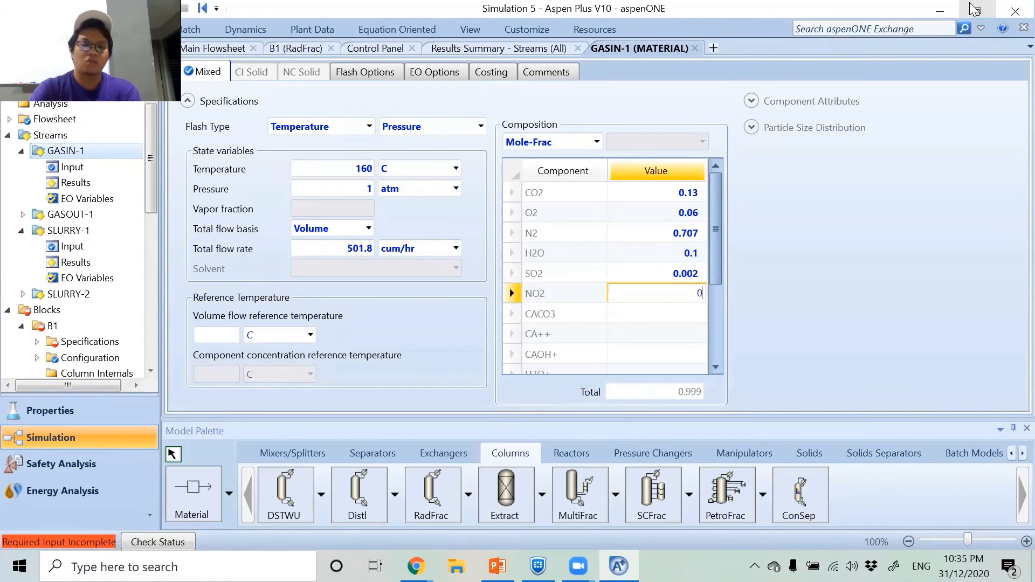
{"action": "type", "text": ".001"}
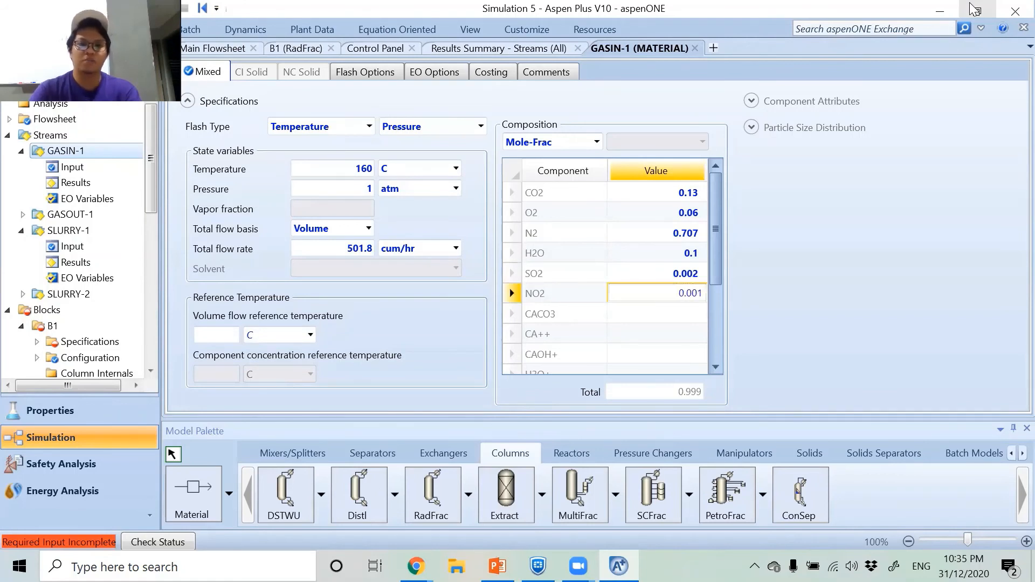
{"action": "key", "text": "Return"}
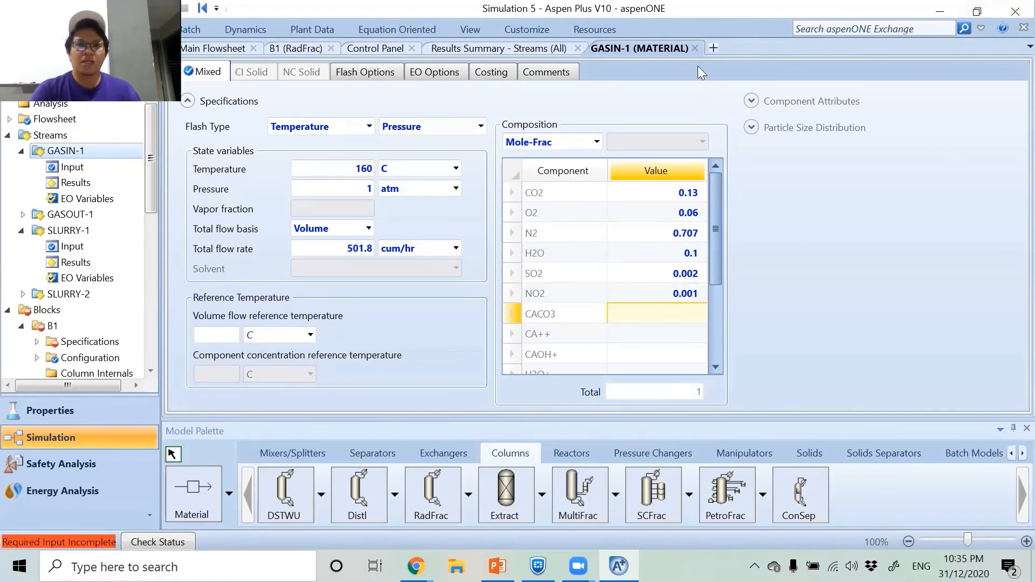
{"action": "left_click", "coordinate": [695, 48]}
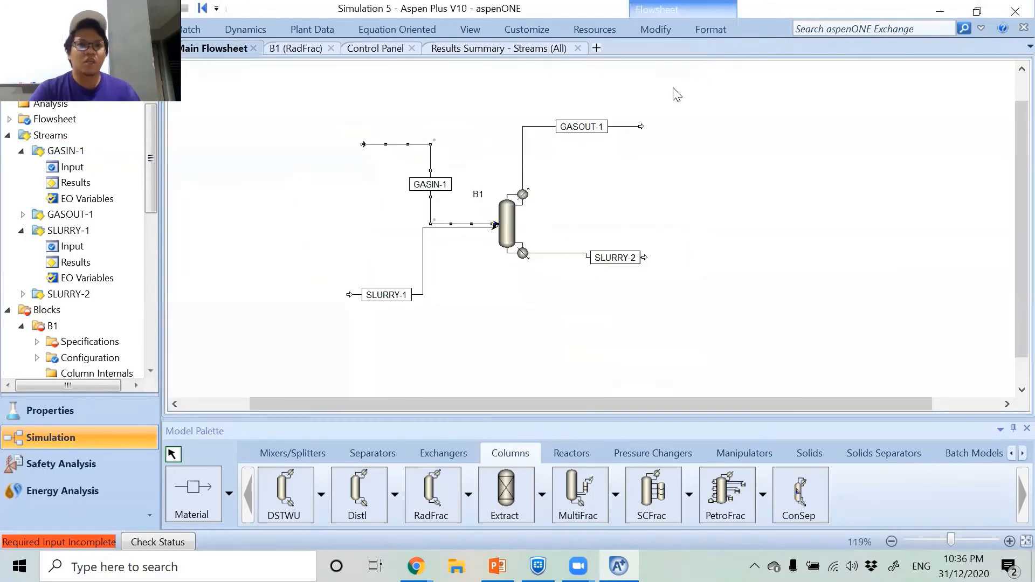
Step: Configure the B1 RadFrac column with 6 stages, condenser None and reboiler None
{"action": "left_click", "coordinate": [557, 193]}
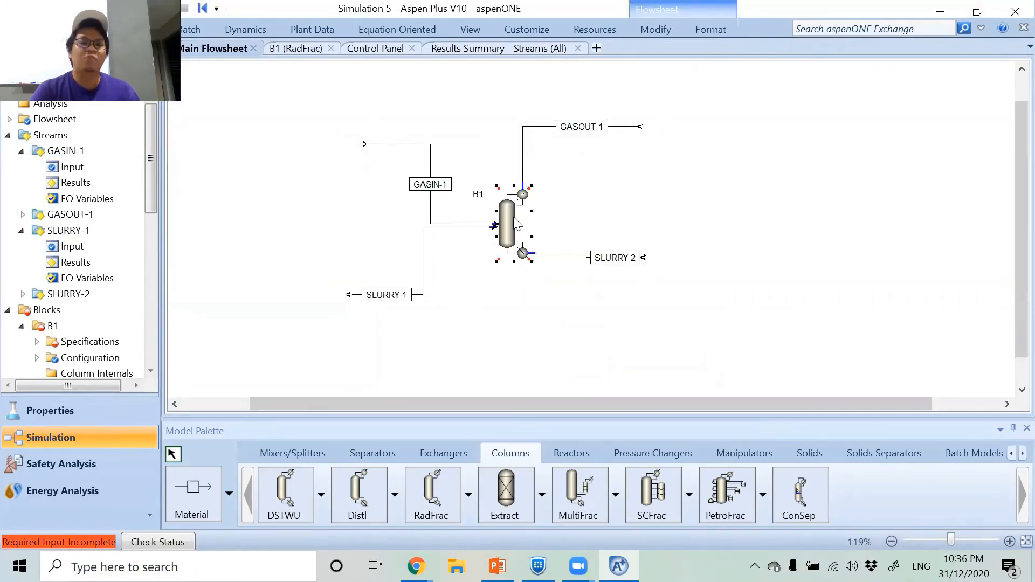
{"action": "double_click", "coordinate": [516, 222]}
{"action": "left_click", "coordinate": [225, 73]}
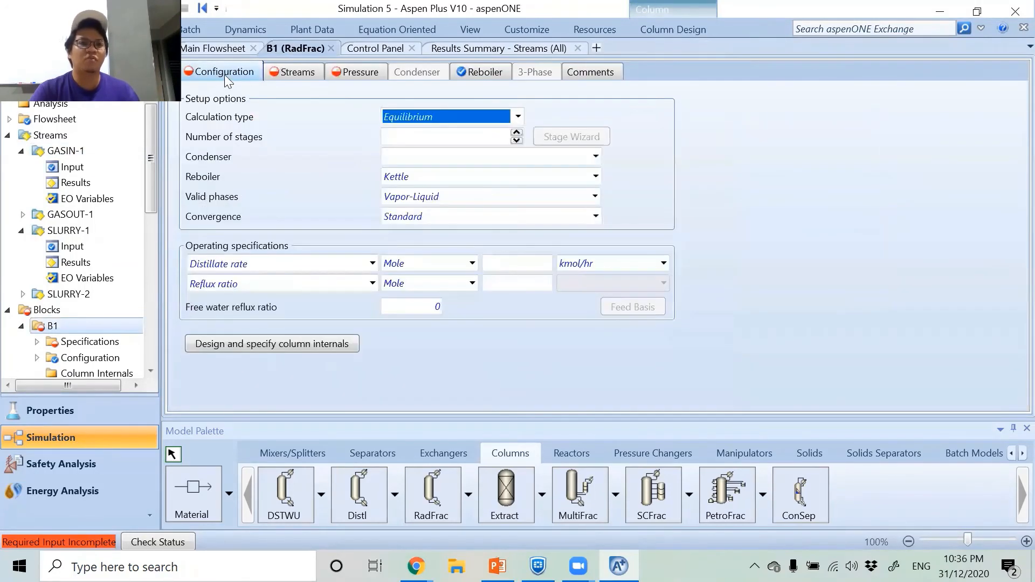
{"action": "left_click", "coordinate": [423, 141]}
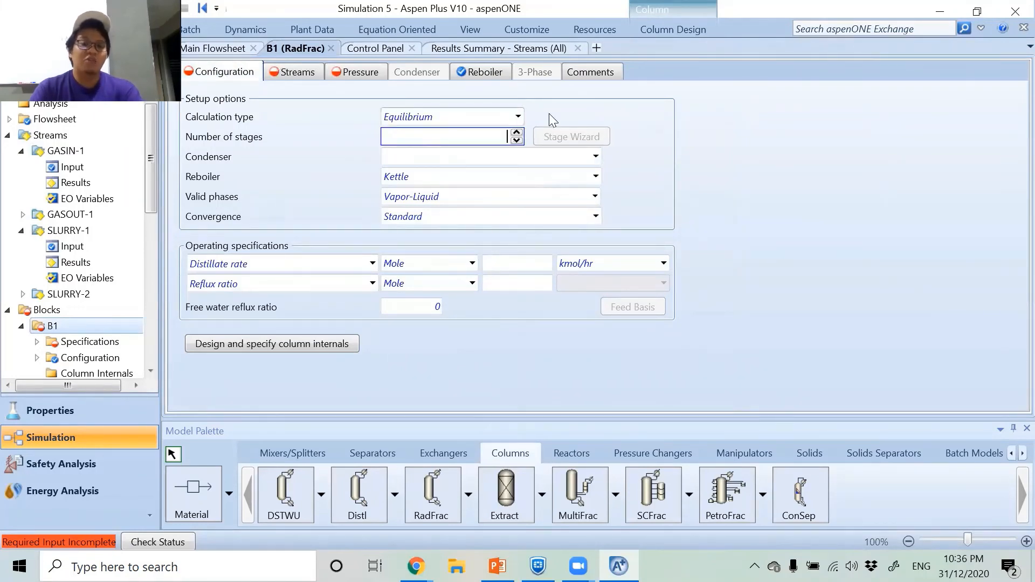
{"action": "type", "text": "6"}
{"action": "key", "text": "Return"}
{"action": "left_click", "coordinate": [596, 156]}
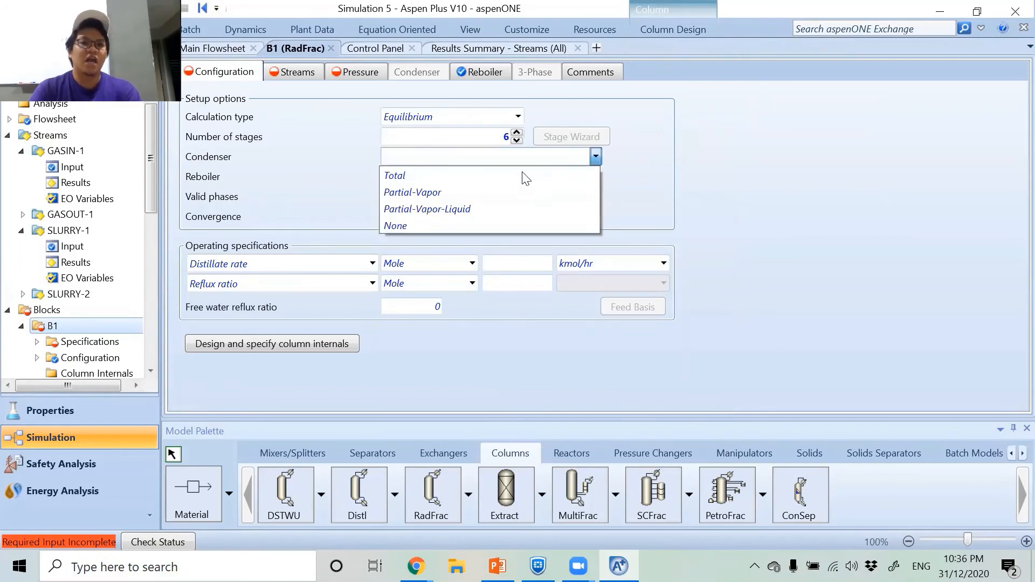
{"action": "left_click", "coordinate": [458, 225]}
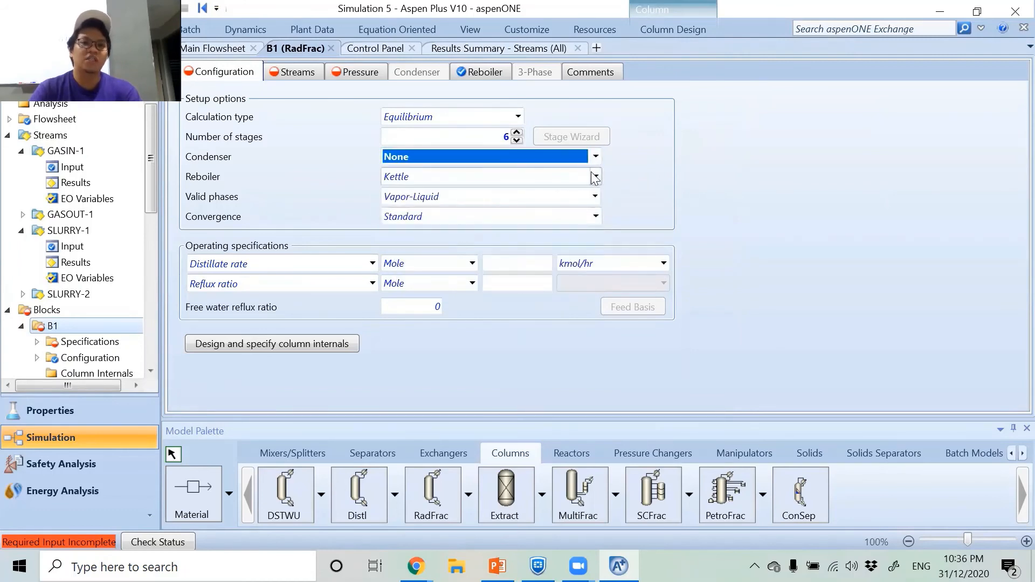
{"action": "left_click", "coordinate": [595, 176]}
{"action": "left_click", "coordinate": [485, 225]}
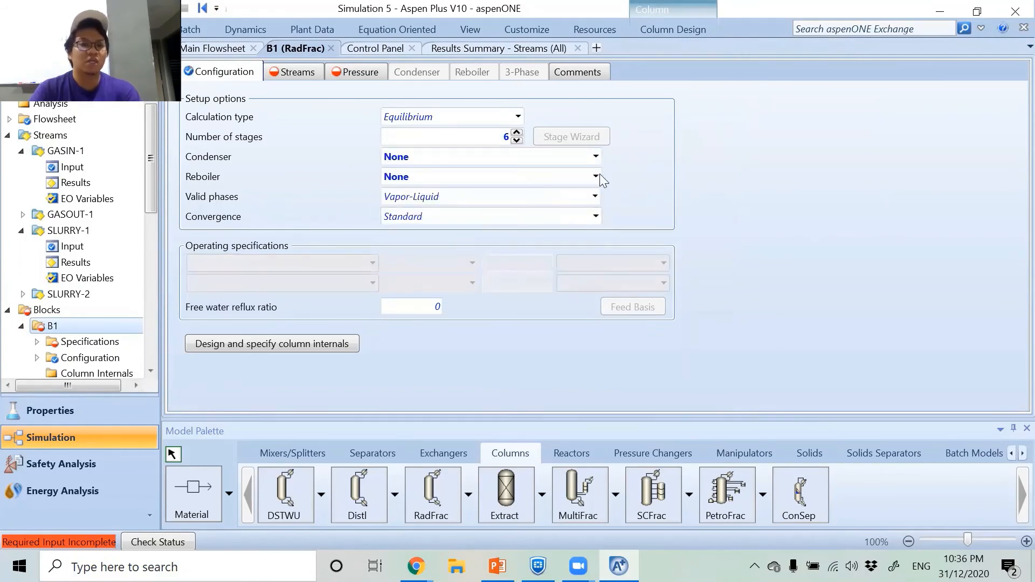
Step: Feed SLURRY-1 into column B1 at stage 1, keeping the On-Stage convention
{"action": "left_click", "coordinate": [291, 70]}
{"action": "left_click", "coordinate": [292, 138]}
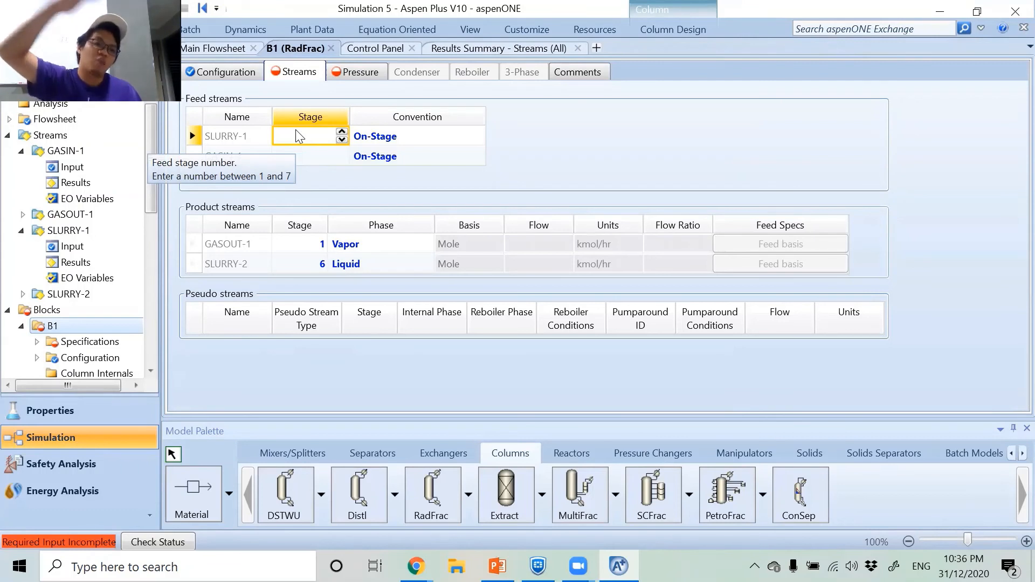
{"action": "type", "text": "1"}
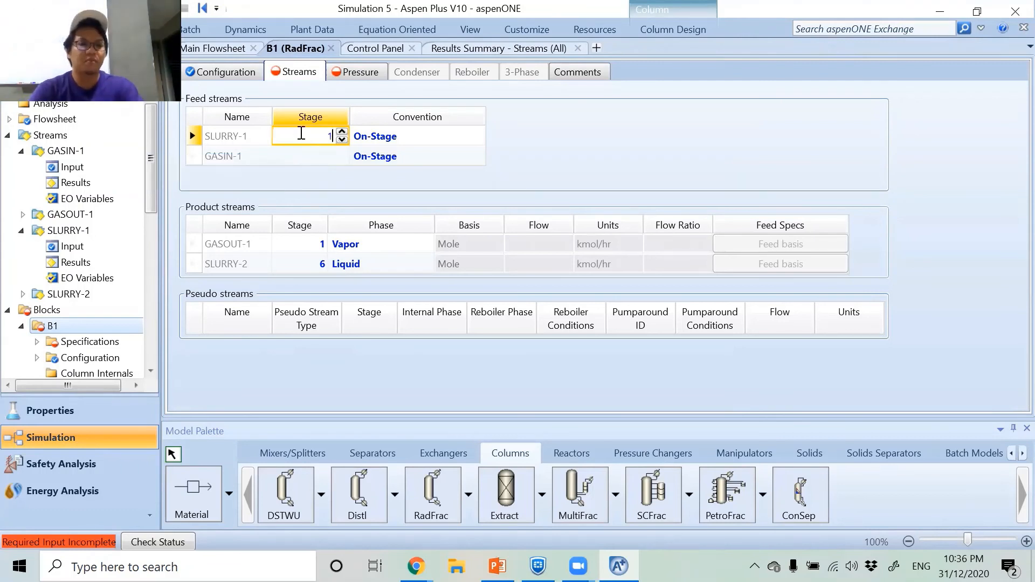
{"action": "left_click", "coordinate": [524, 126]}
{"action": "left_click", "coordinate": [479, 137]}
{"action": "left_click", "coordinate": [398, 170]}
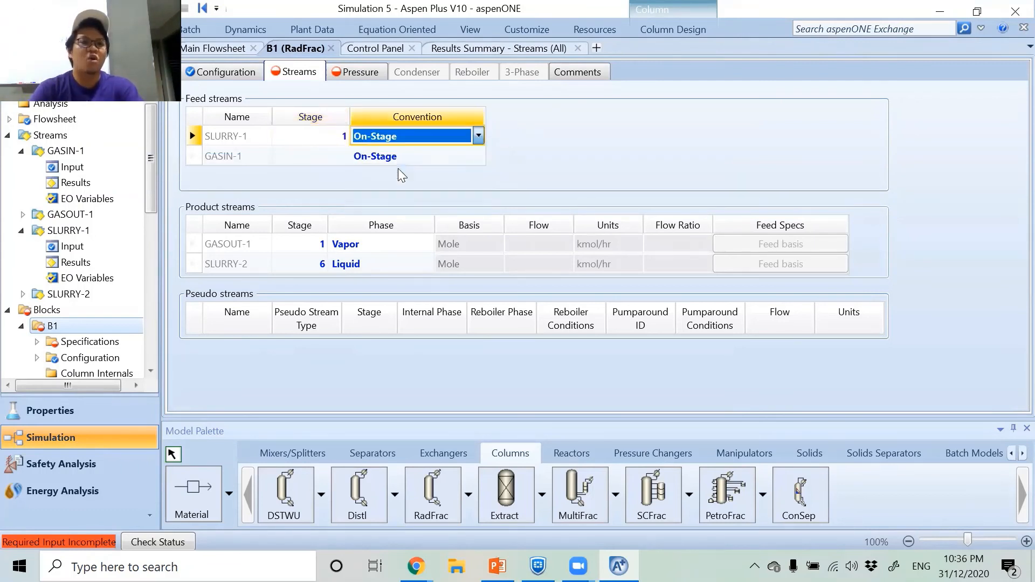
Step: Feed GASIN-1 into column B1 at stage 6 with the On-Stage convention
{"action": "left_click", "coordinate": [478, 156]}
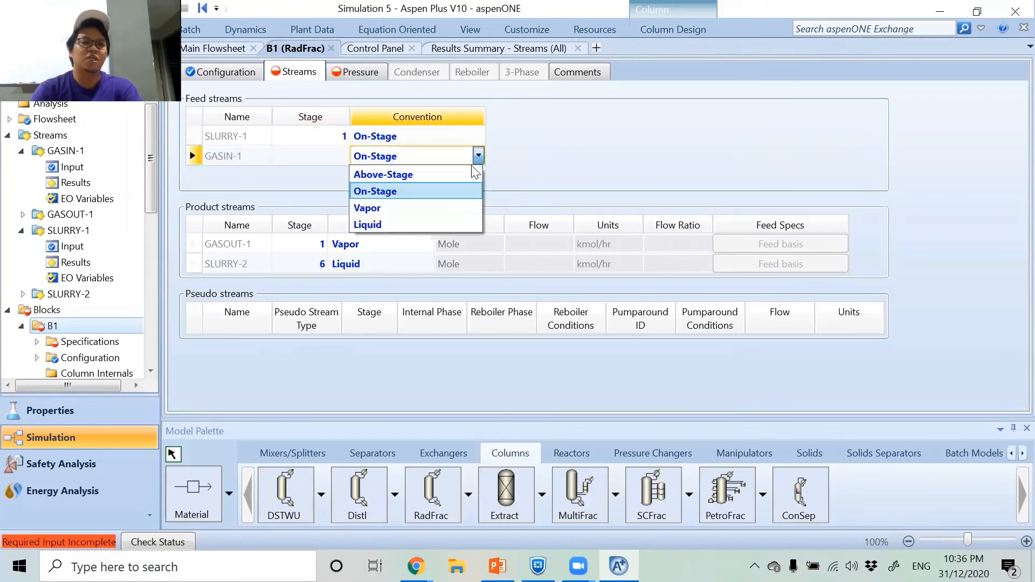
{"action": "left_click", "coordinate": [446, 196]}
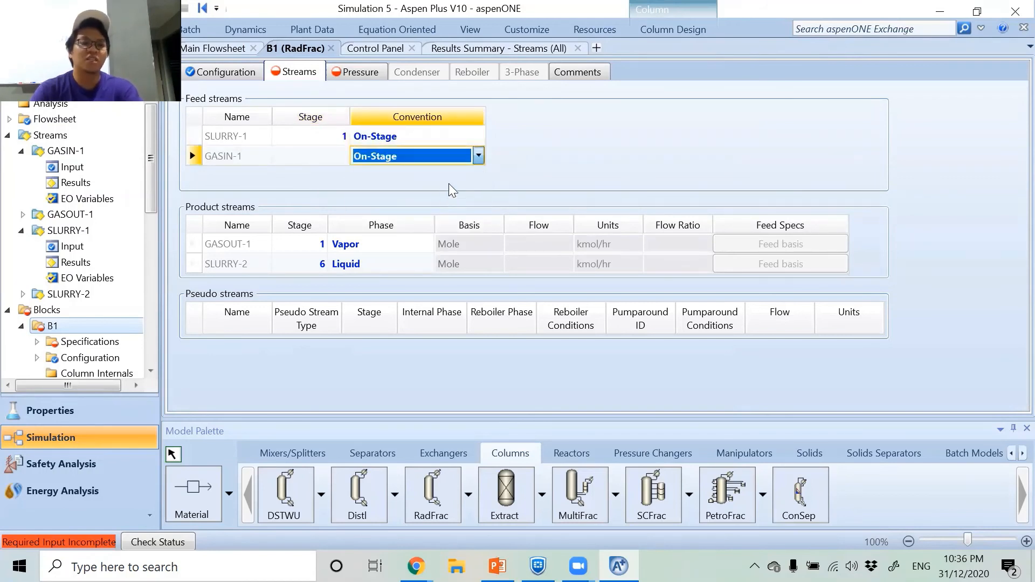
{"action": "left_click", "coordinate": [539, 157]}
{"action": "left_click", "coordinate": [311, 158]}
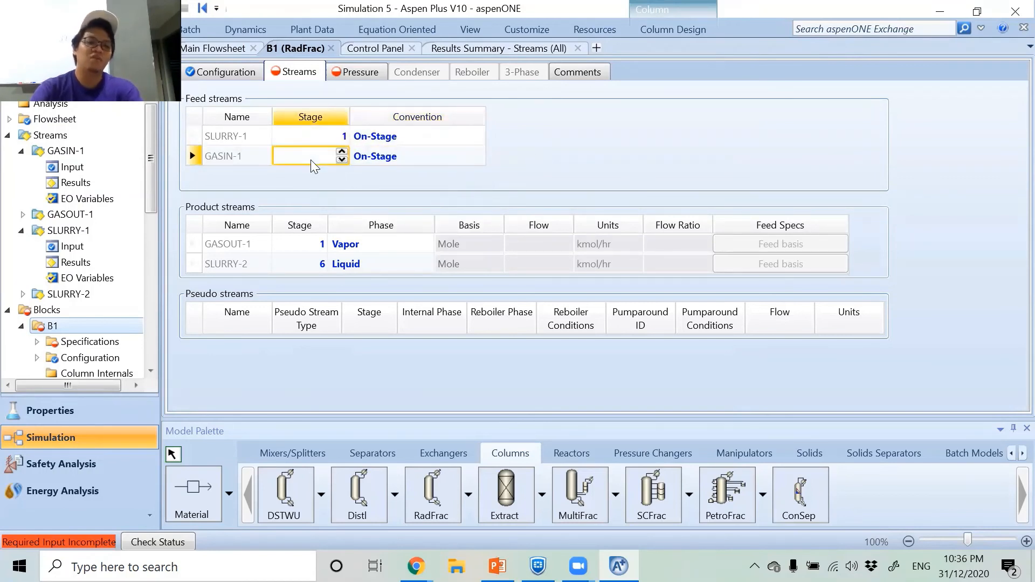
{"action": "type", "text": "6"}
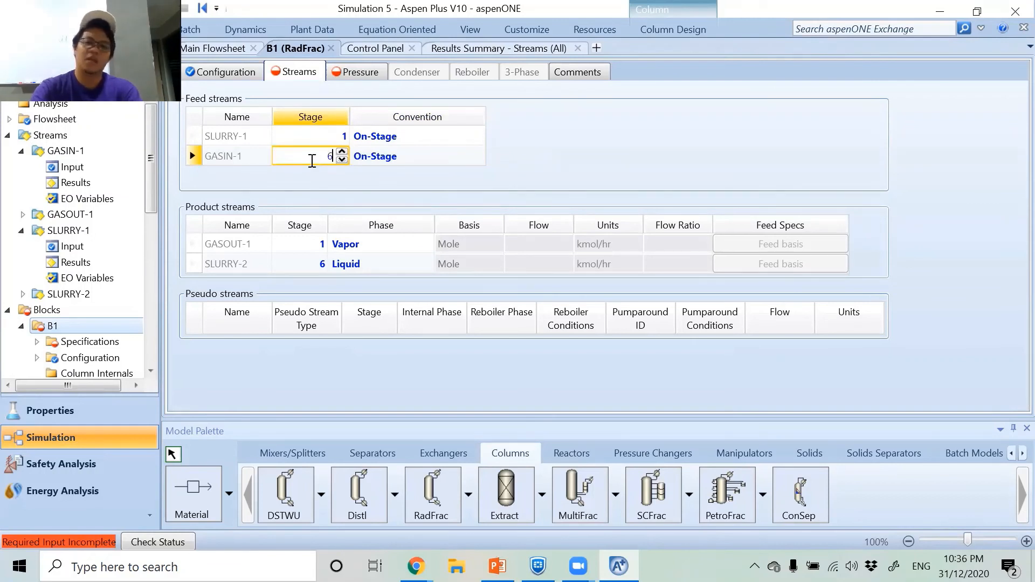
{"action": "key", "text": "Return"}
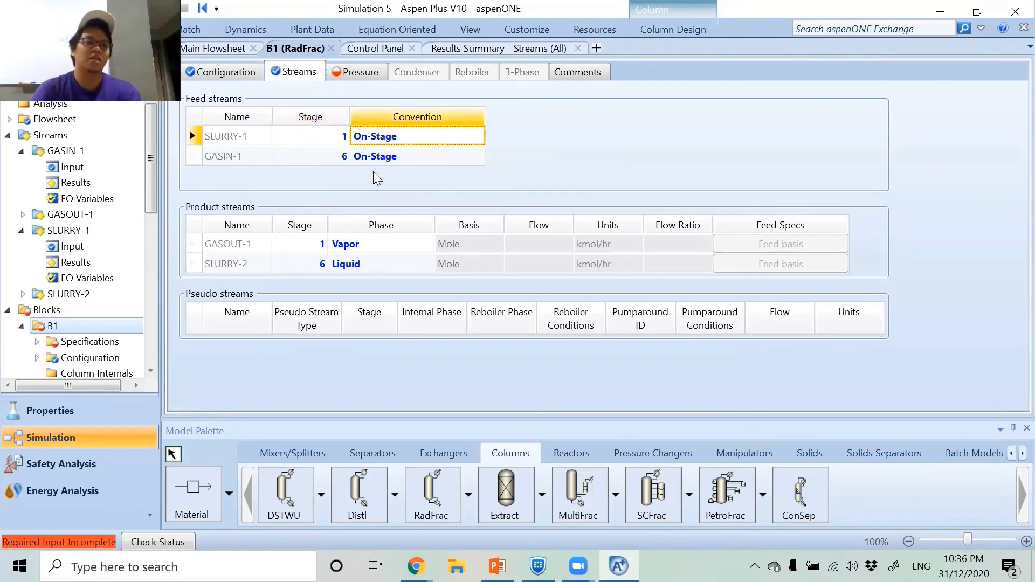
Step: Set column B1's stage 1 / condenser pressure to 1 atm
{"action": "left_click", "coordinate": [361, 72]}
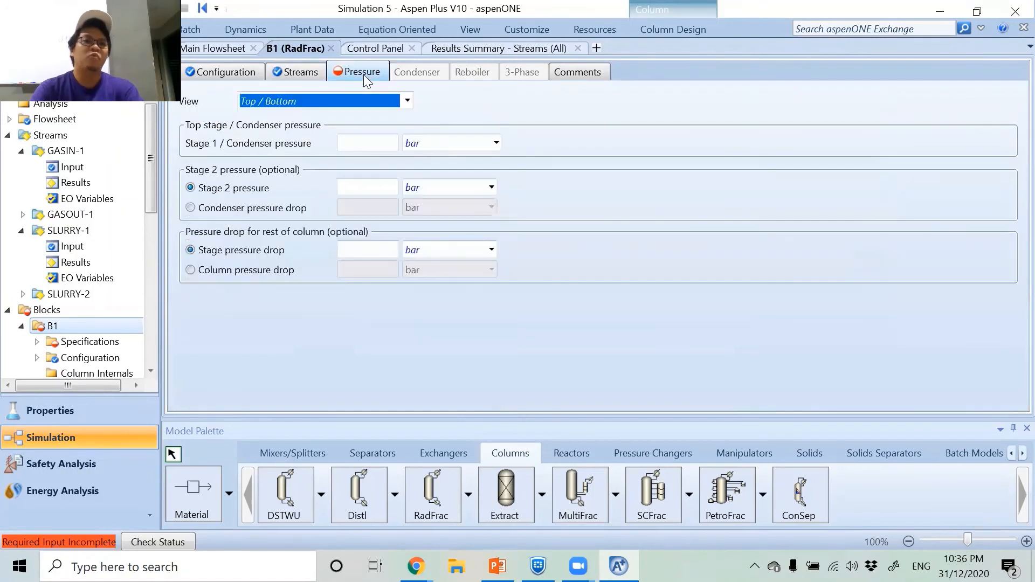
{"action": "left_click", "coordinate": [496, 143]}
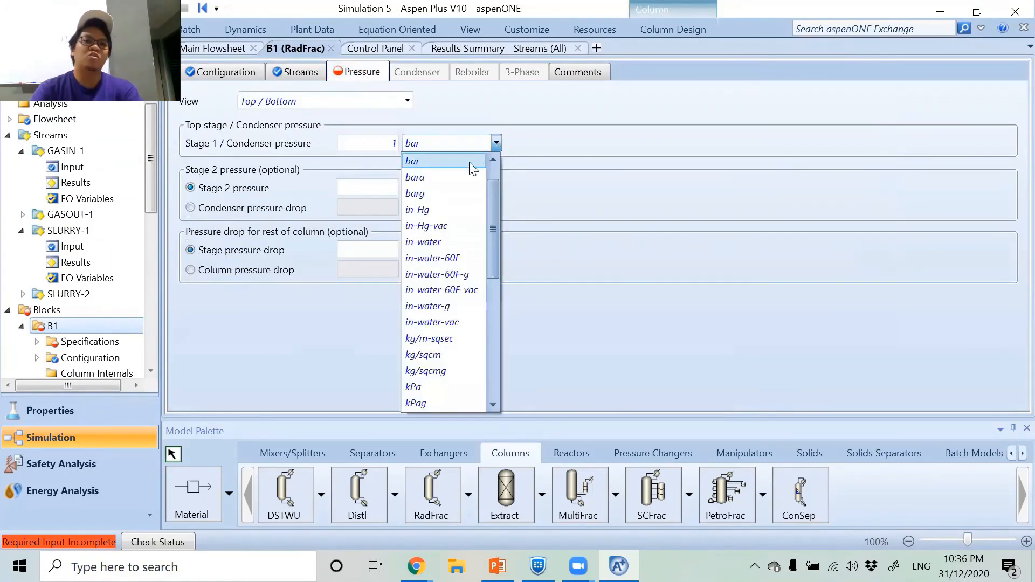
{"action": "scroll", "coordinate": [469, 173], "scroll_direction": "up", "scroll_amount": 2}
{"action": "left_click", "coordinate": [426, 156]}
{"action": "left_click", "coordinate": [612, 145]}
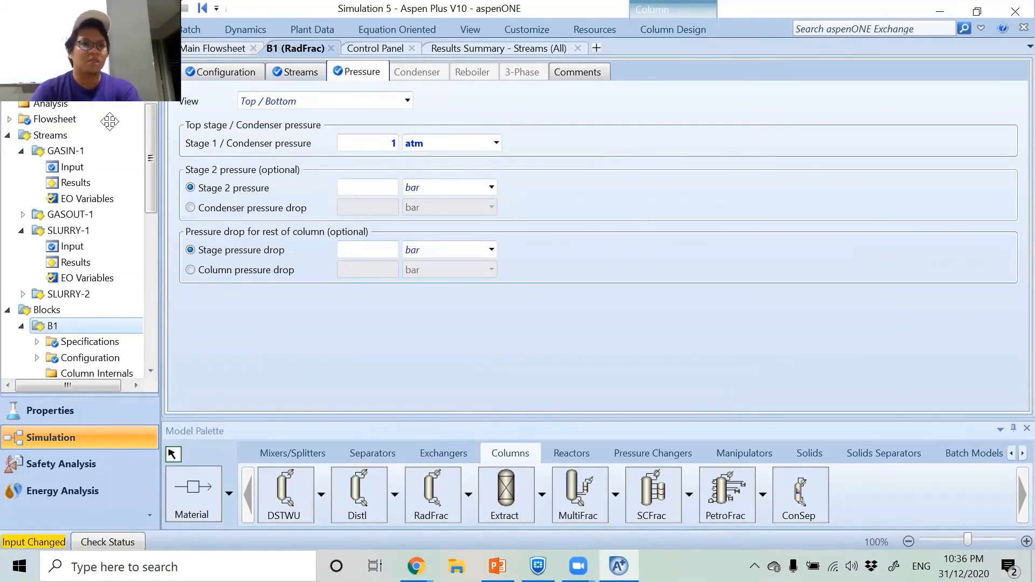
Step: Run the simulation with the completed inputs and open the results summary for all streams
{"action": "left_click", "coordinate": [129, 8]}
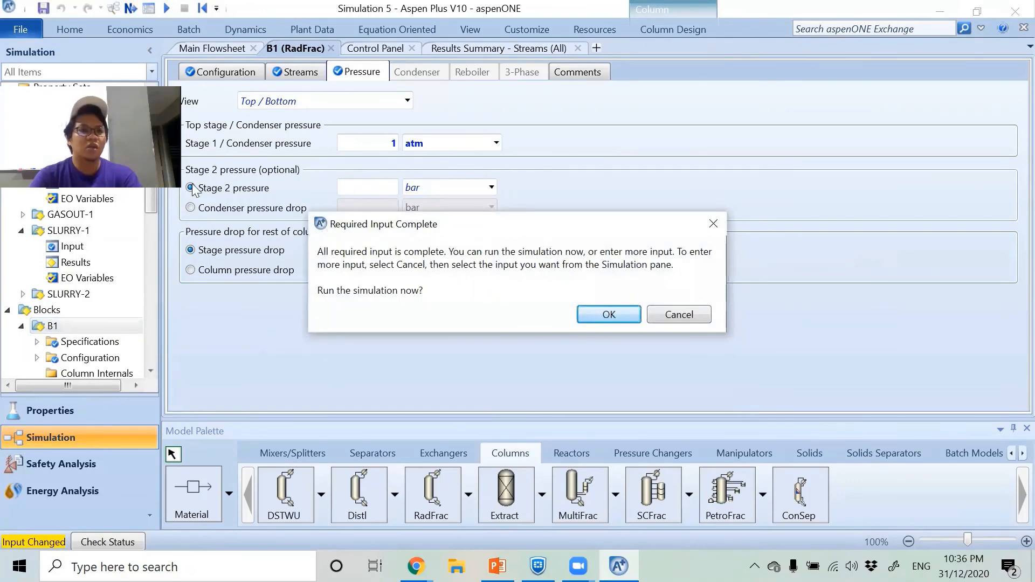
{"action": "left_click", "coordinate": [590, 313]}
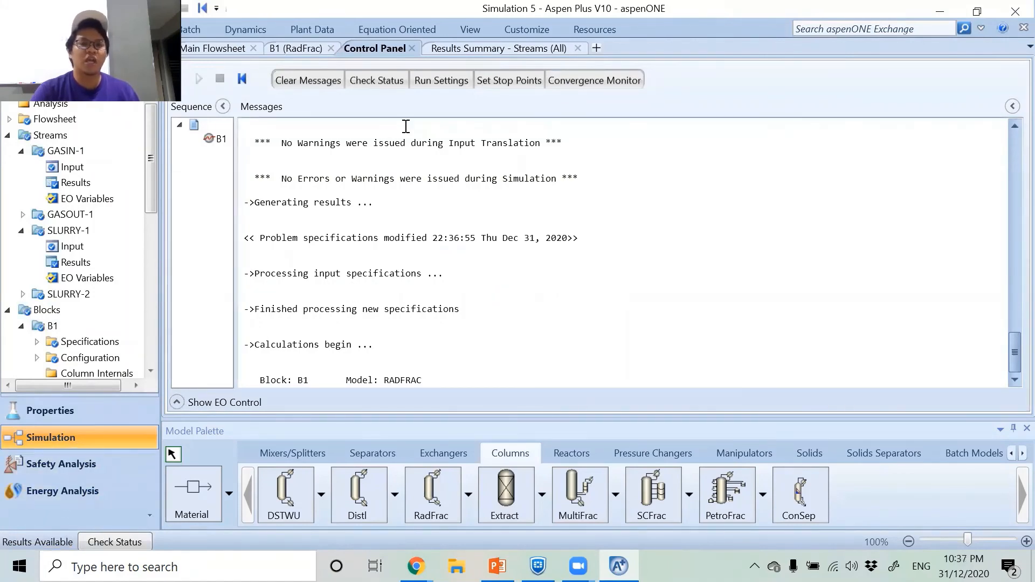
{"action": "left_click", "coordinate": [454, 51]}
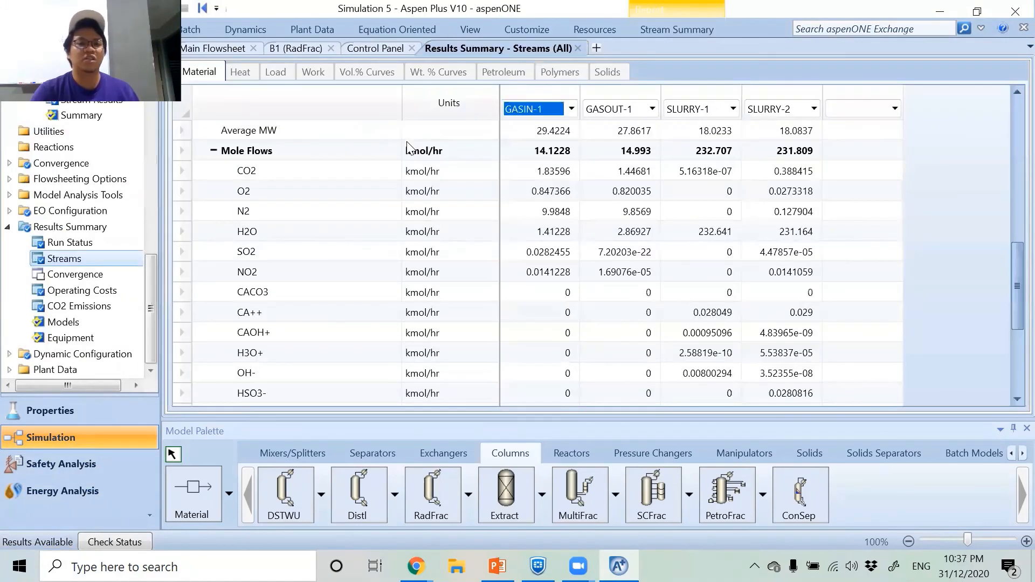
Step: Examine the temperatures, pressures and component mole flows of all four streams, and switch to the presentation's Simulation Result slide
{"action": "scroll", "coordinate": [521, 203], "scroll_direction": "up", "scroll_amount": 2}
{"action": "scroll", "coordinate": [521, 203], "scroll_direction": "up", "scroll_amount": 6}
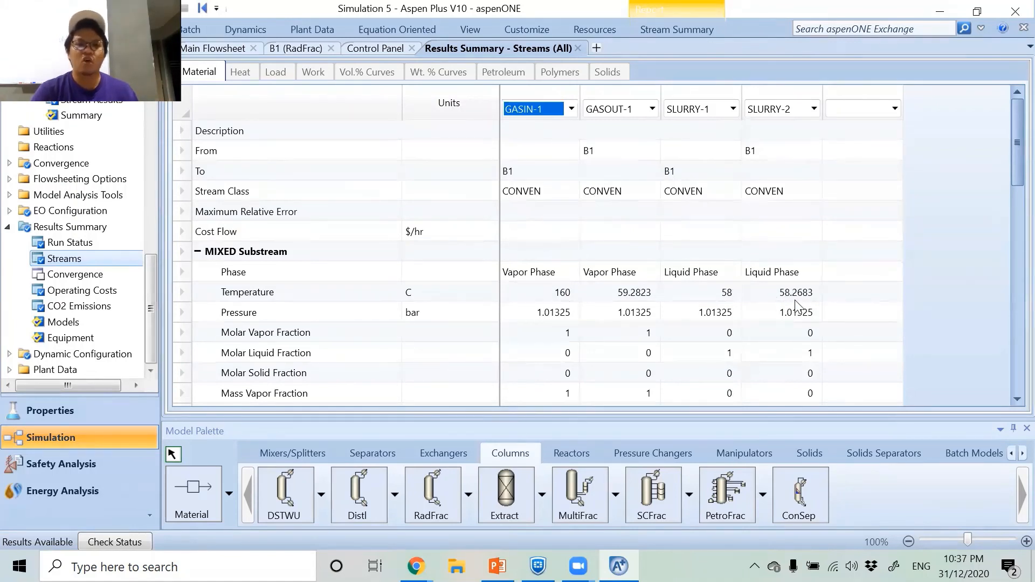
{"action": "scroll", "coordinate": [717, 299], "scroll_direction": "down", "scroll_amount": 1}
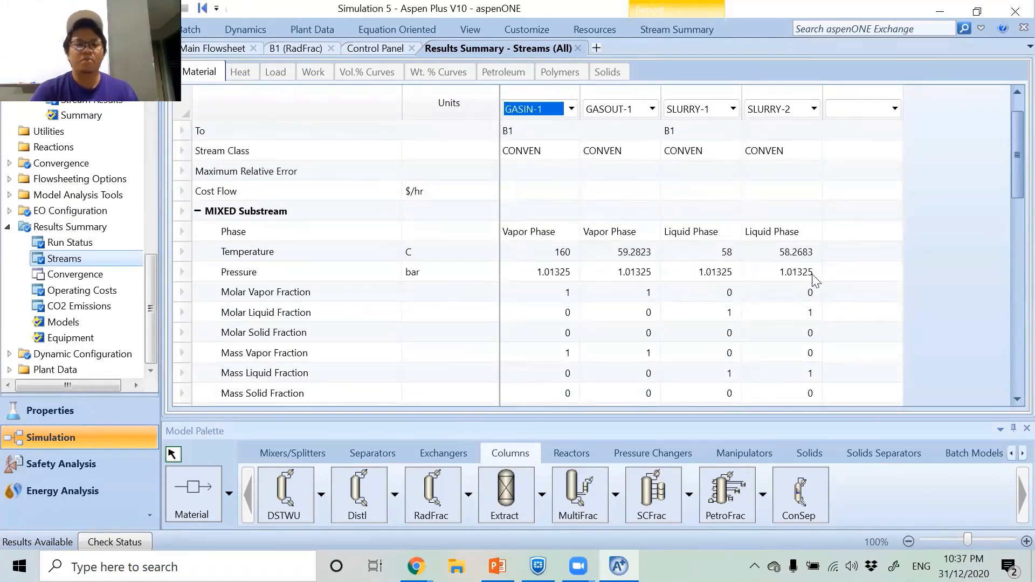
{"action": "scroll", "coordinate": [814, 274], "scroll_direction": "down", "scroll_amount": 1}
{"action": "scroll", "coordinate": [814, 277], "scroll_direction": "down", "scroll_amount": 3}
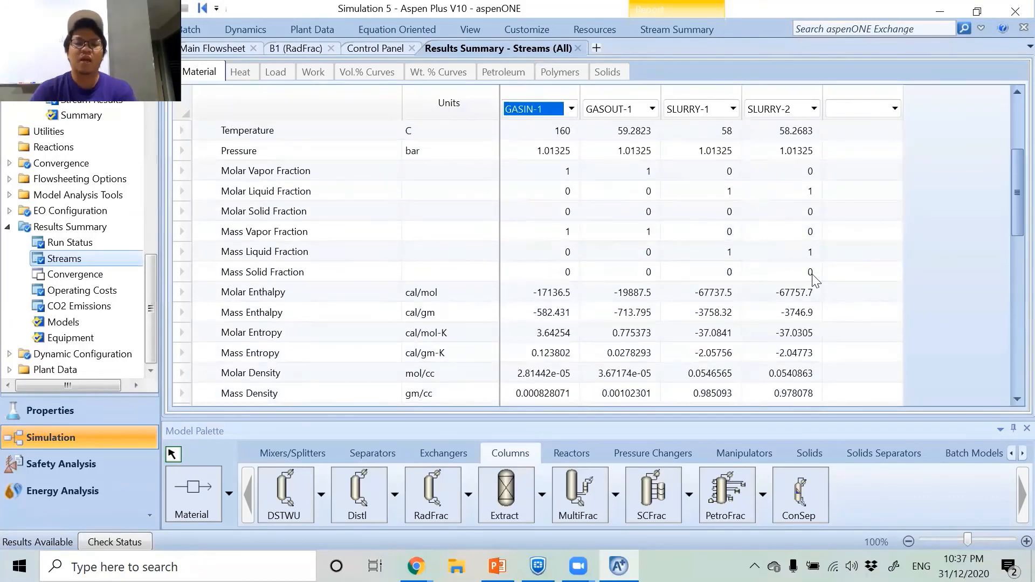
{"action": "scroll", "coordinate": [813, 277], "scroll_direction": "down", "scroll_amount": 8}
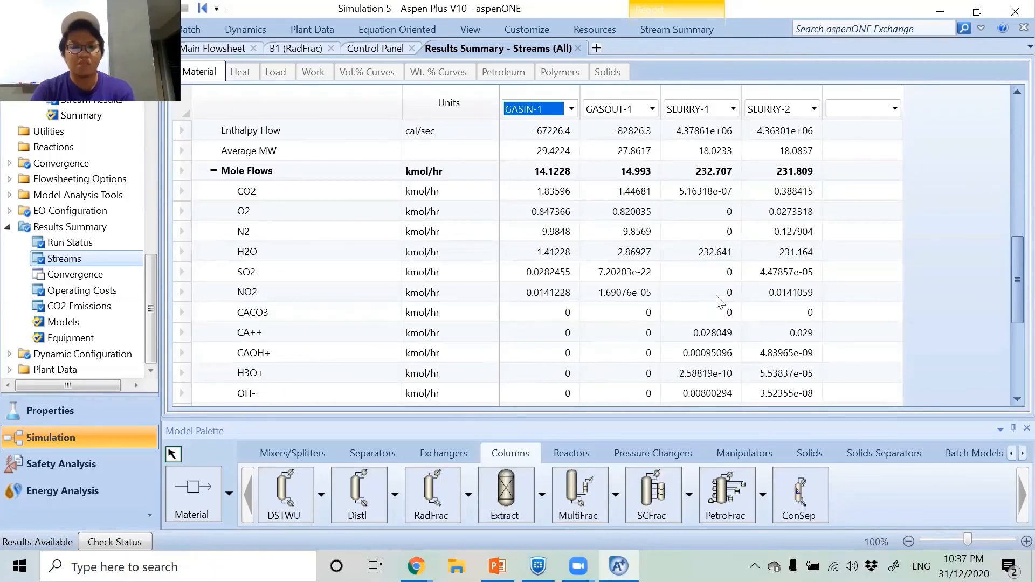
{"action": "scroll", "coordinate": [720, 302], "scroll_direction": "down", "scroll_amount": 2}
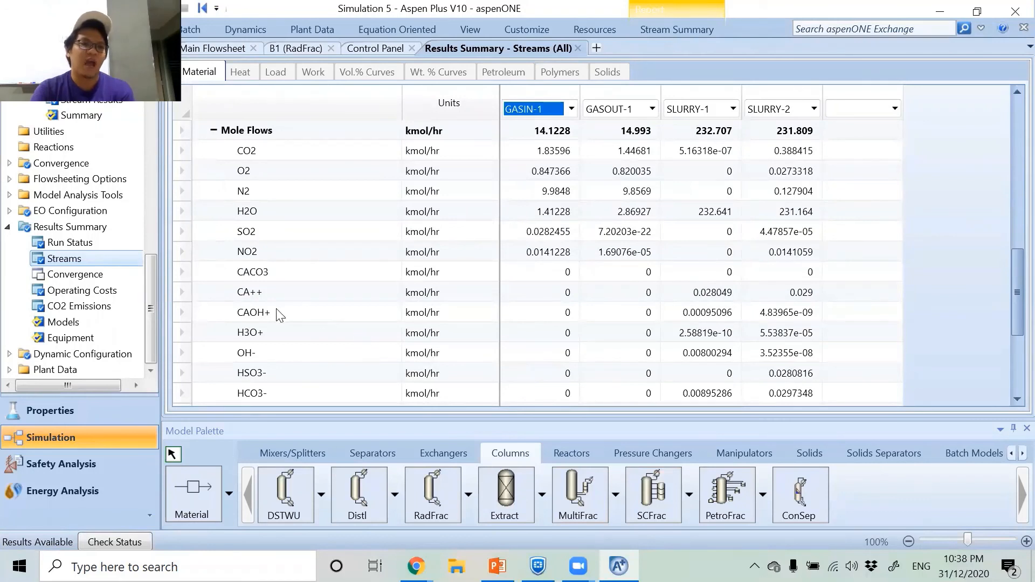
{"action": "scroll", "coordinate": [702, 317], "scroll_direction": "down", "scroll_amount": 1}
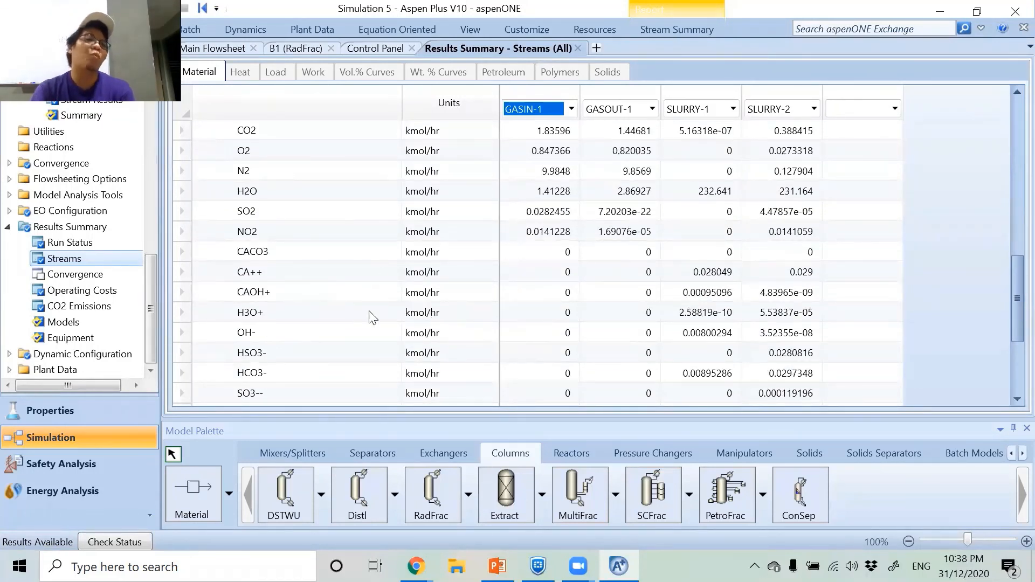
{"action": "scroll", "coordinate": [591, 299], "scroll_direction": "down", "scroll_amount": 1}
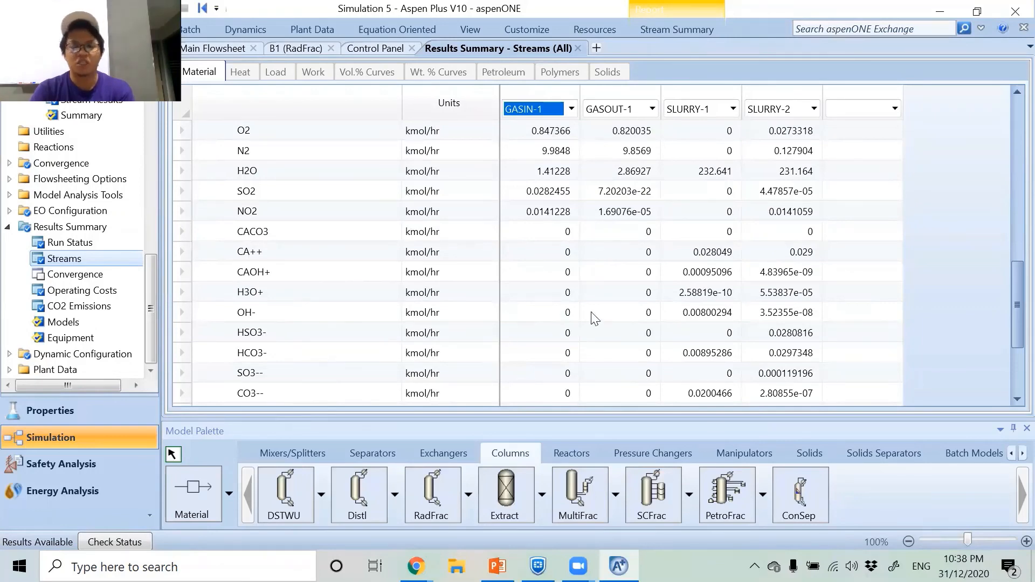
{"action": "scroll", "coordinate": [592, 317], "scroll_direction": "up", "scroll_amount": 4}
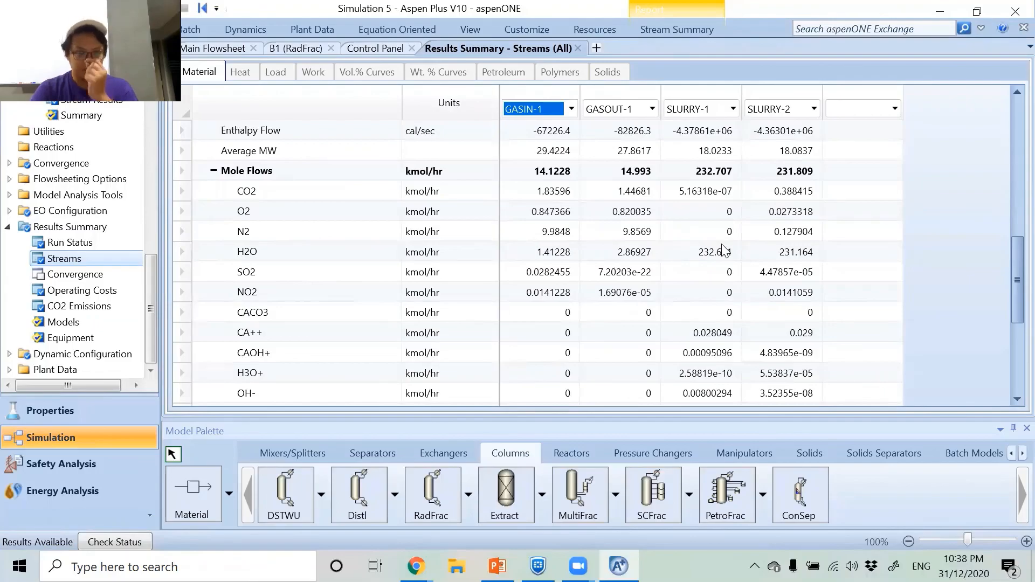
{"action": "key", "text": "alt+Tab"}
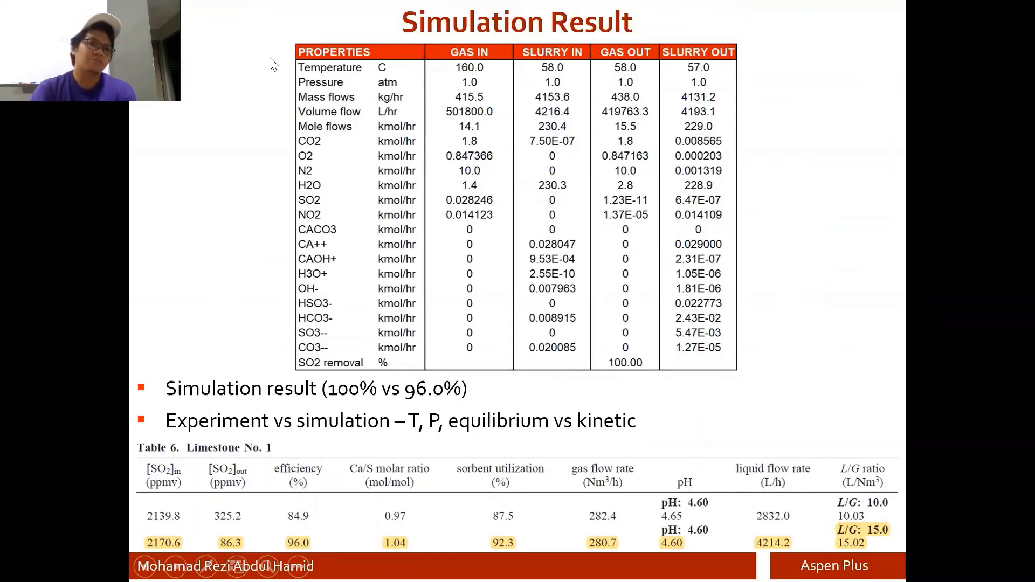